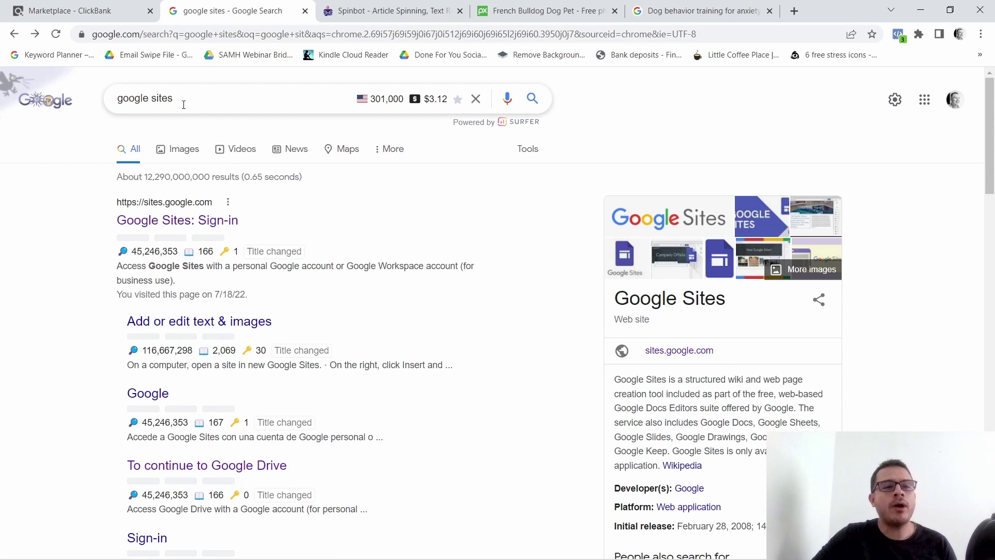
Open Google Sites from the search results and create a new site from the Project template.
left_click_drag(176, 98, 102, 93)
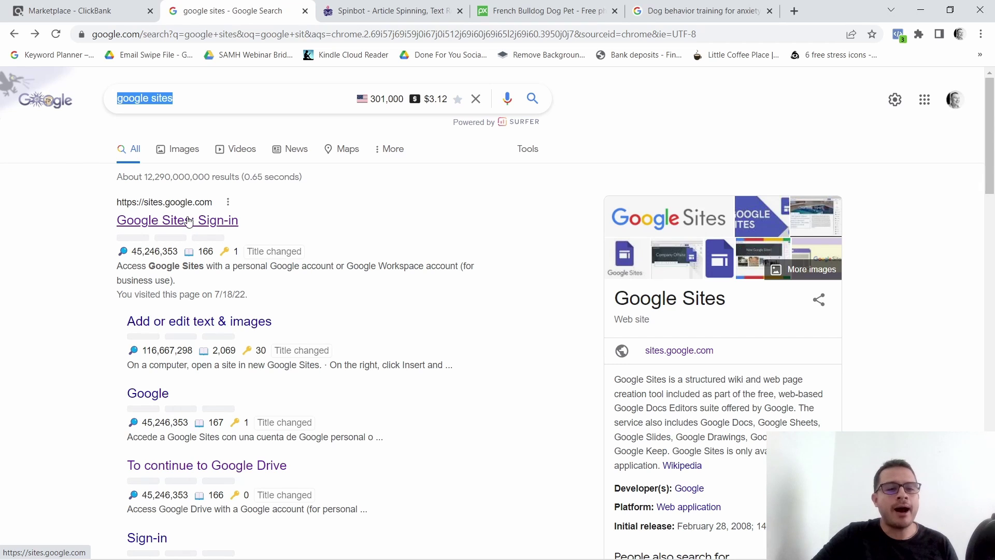
left_click(209, 210)
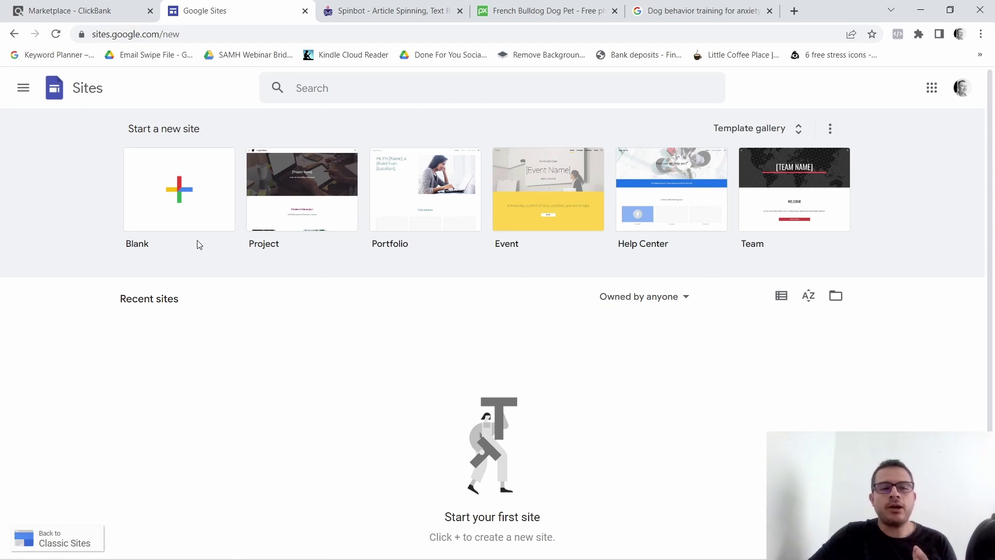
left_click(311, 188)
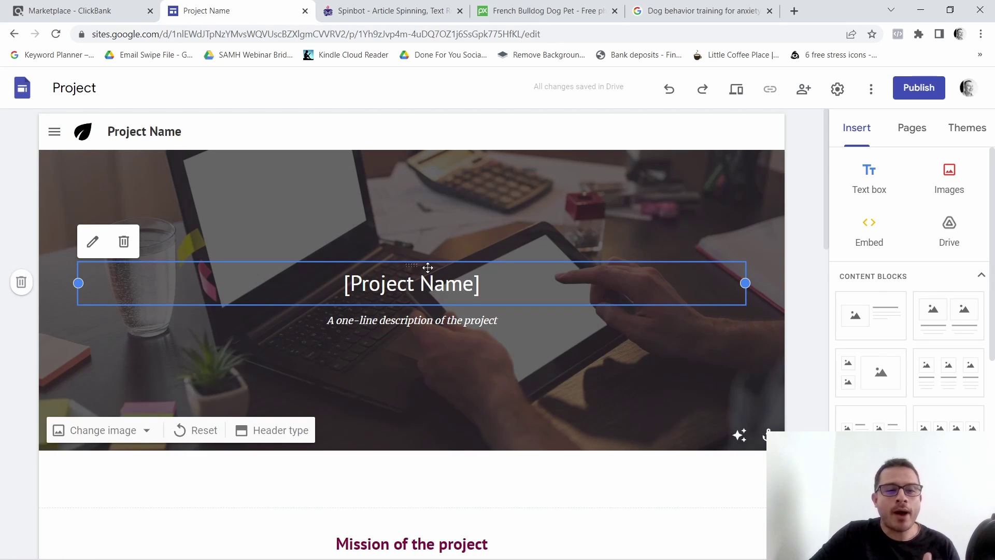
Look over the new site's header, mission and effort sections to see what the template offers.
scroll(427, 267, "down", 15)
scroll(486, 358, "up", 8)
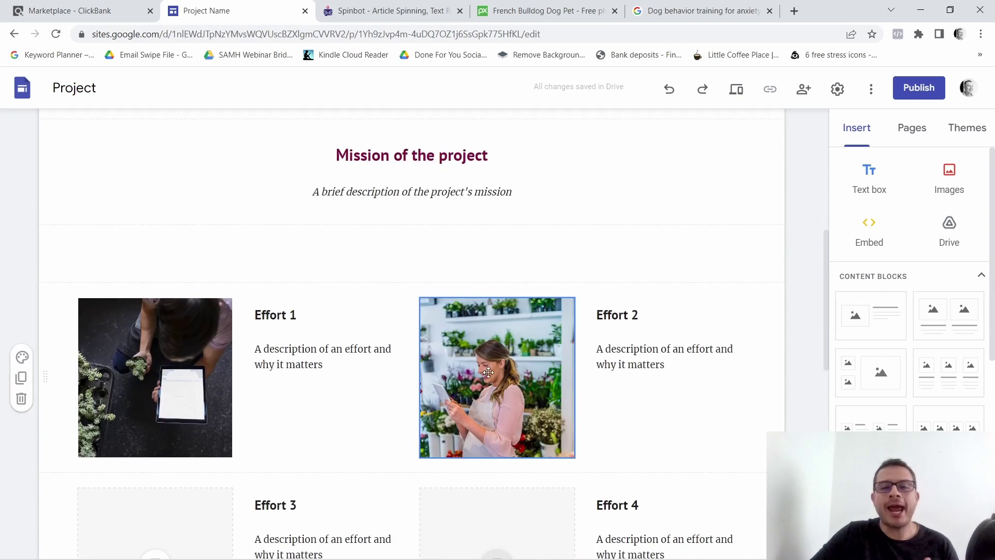
scroll(492, 373, "up", 8)
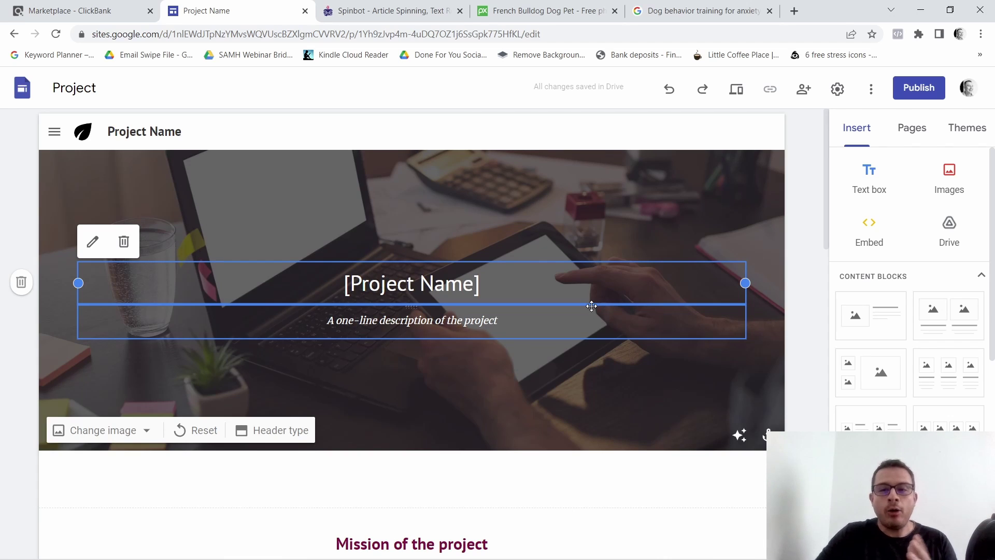
scroll(465, 378, "down", 3)
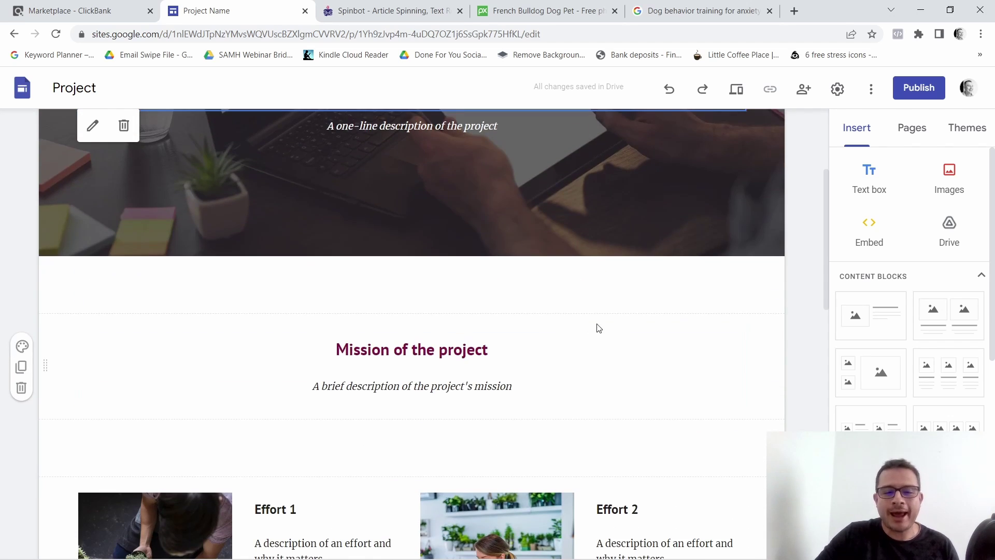
scroll(491, 351, "down", 3)
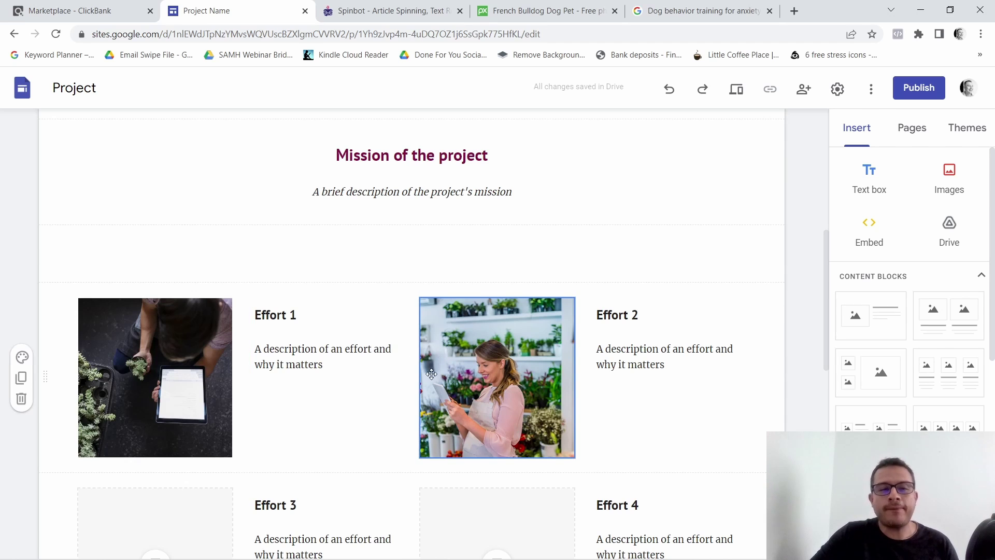
scroll(496, 344, "up", 5)
scroll(508, 352, "up", 1)
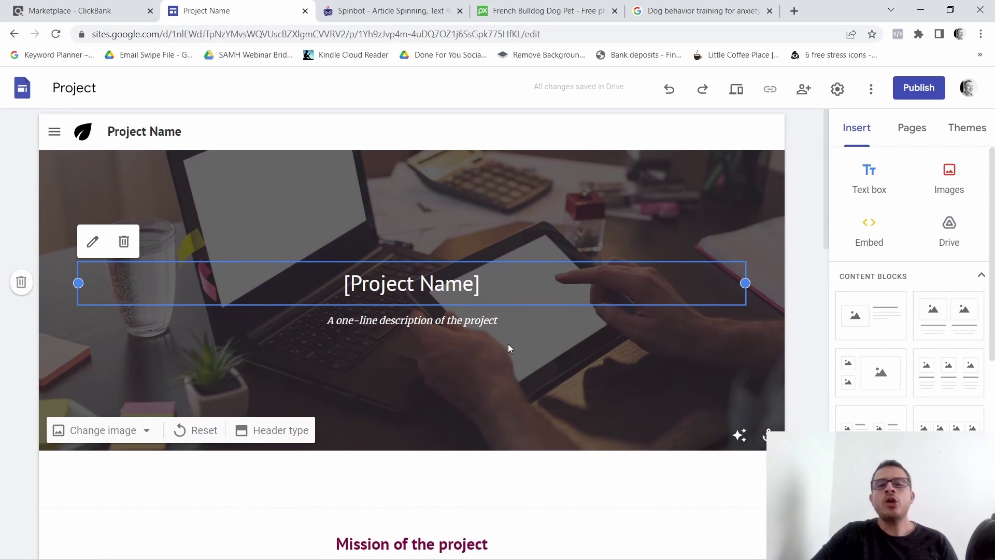
Switch to the ClickBank marketplace and filter the offers by Home & Garden, subcategory Animal Care & Pets.
left_click(100, 7)
left_click_drag(988, 287, 981, 119)
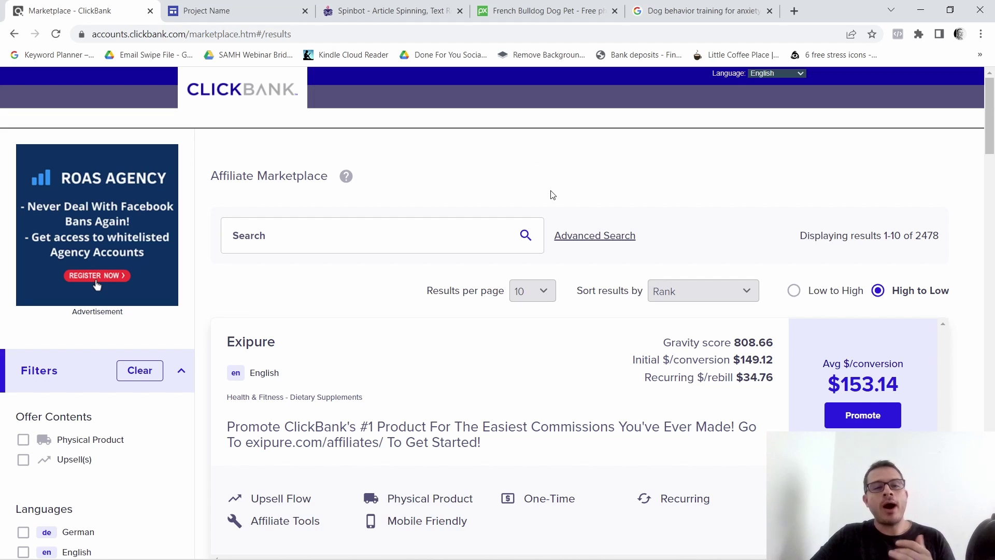
scroll(110, 311, "down", 2)
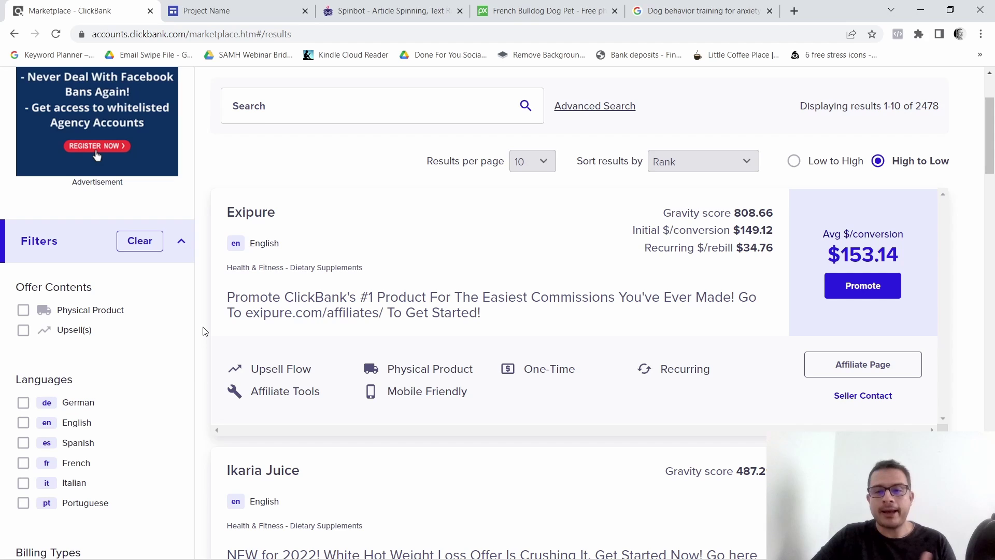
scroll(204, 330, "down", 13)
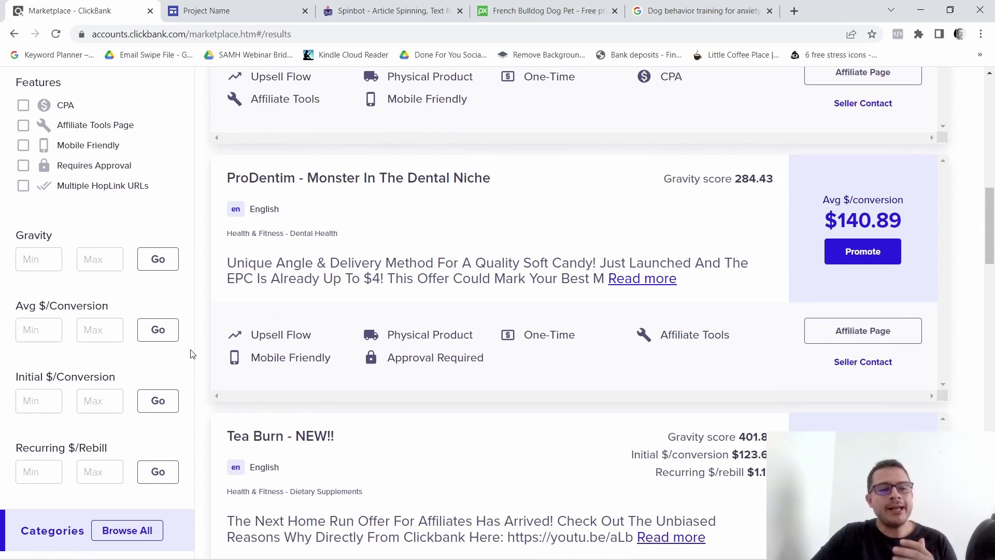
scroll(192, 354, "down", 2)
scroll(78, 297, "down", 3)
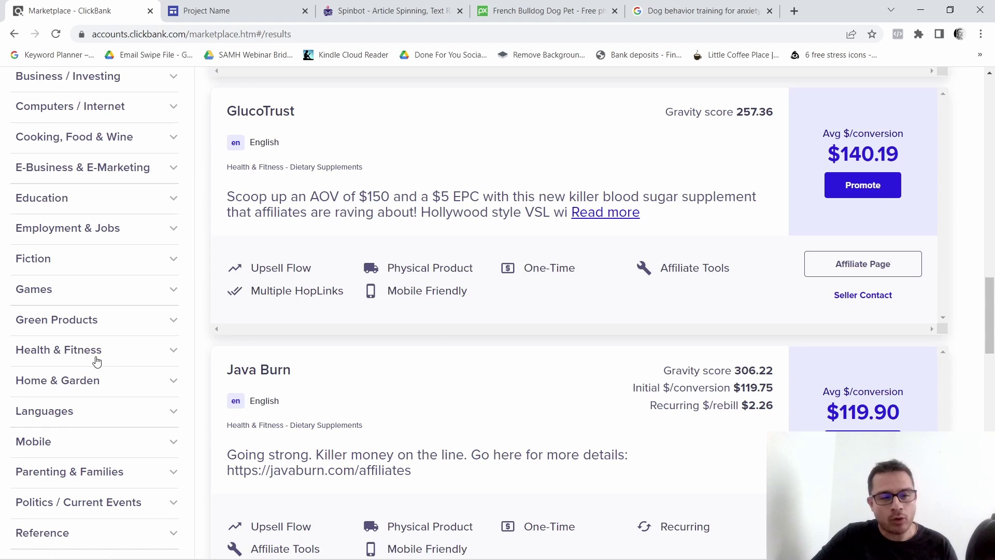
left_click(174, 382)
scroll(171, 384, "down", 1)
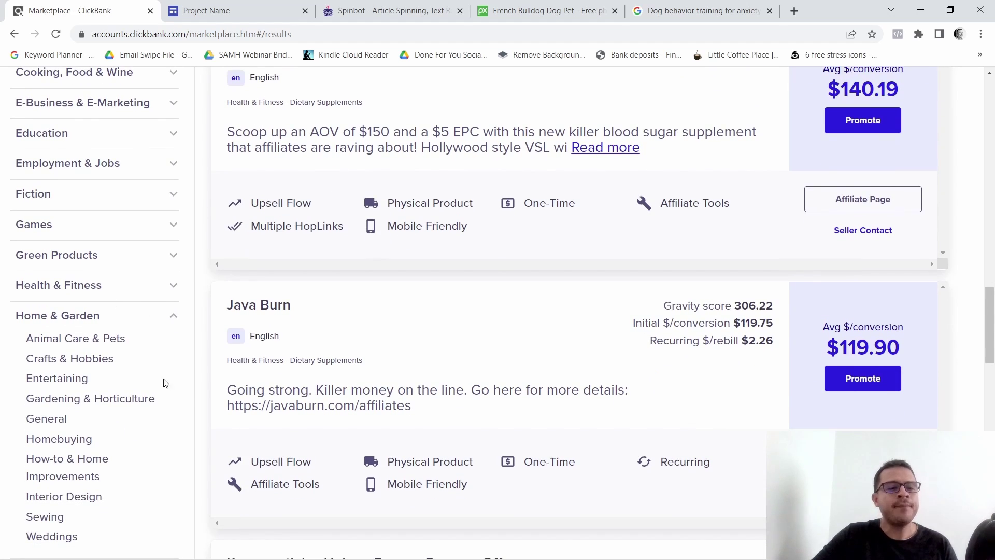
left_click(54, 340)
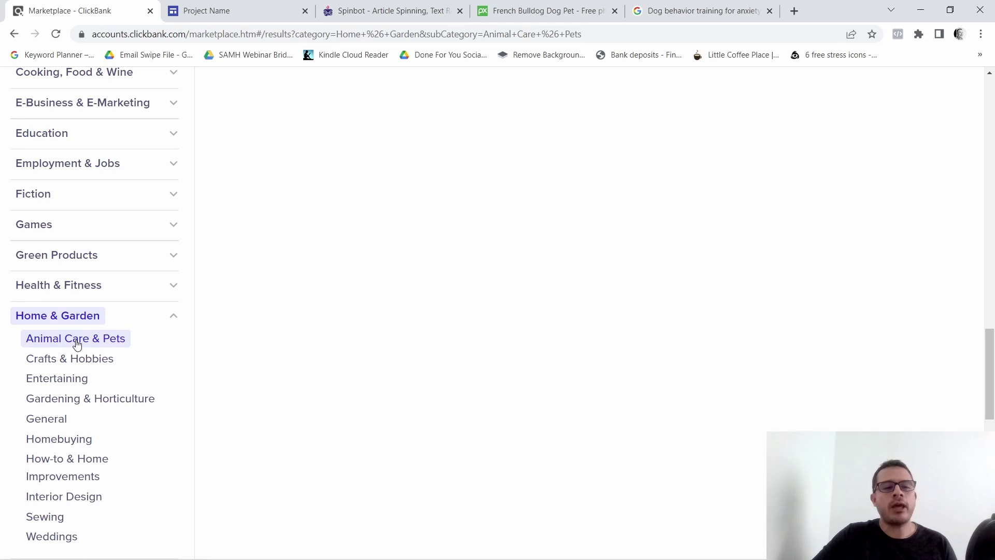
Review the top Animal Care & Pets offers and check them against the Google search for "Dog behavior training for anxiety".
scroll(582, 299, "up", 15)
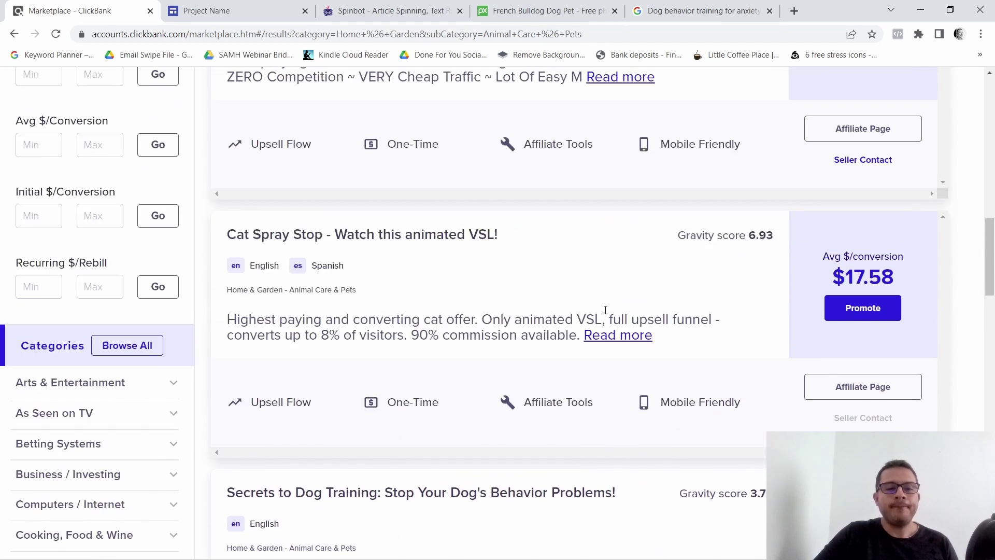
scroll(609, 328, "up", 8)
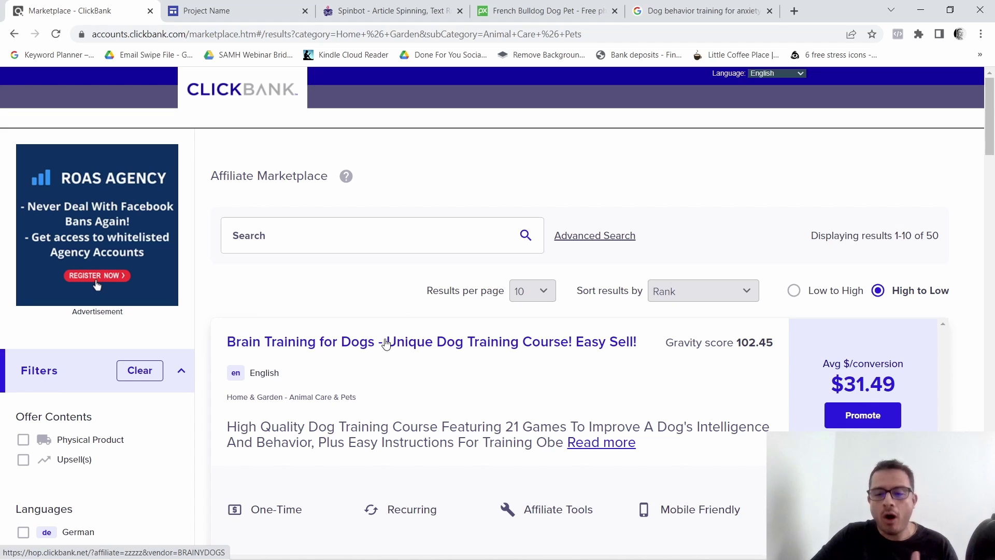
scroll(394, 317, "down", 1)
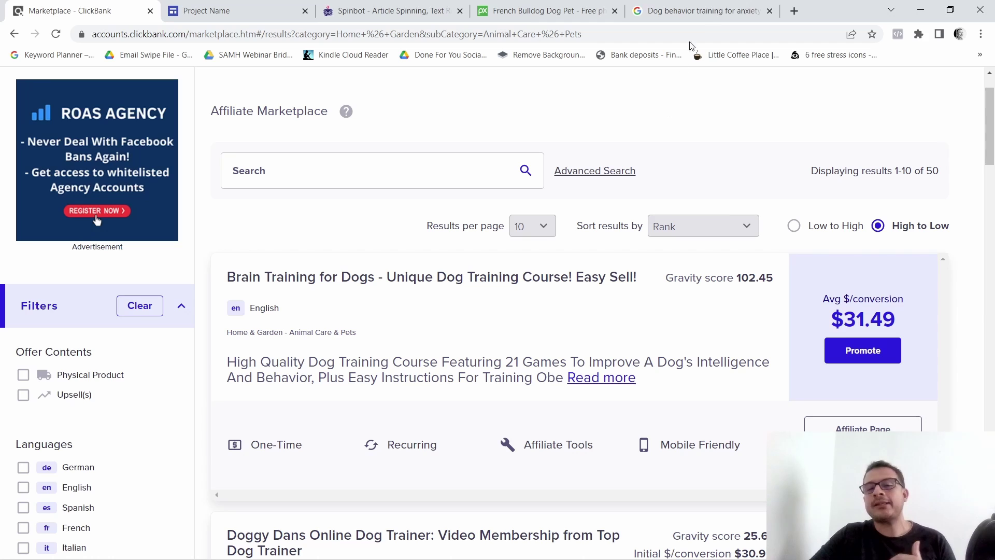
left_click(733, 8)
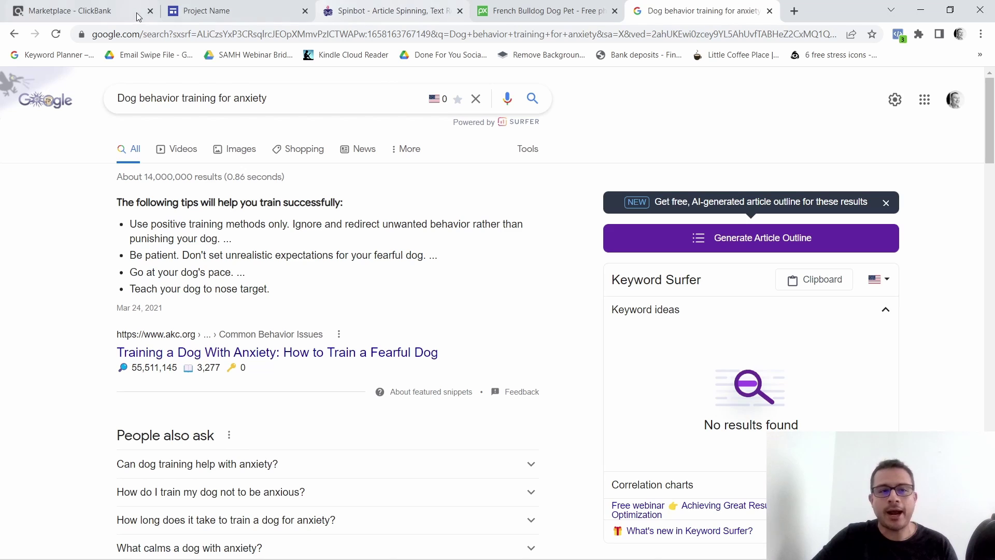
left_click(99, 9)
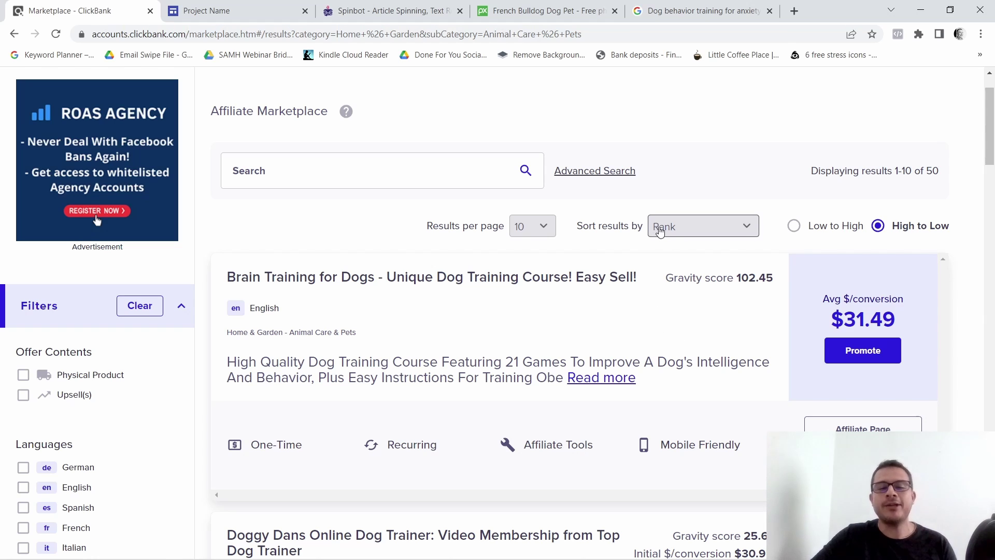
Open the AKC article "Training a Dog With Anxiety" from the Google results and dismiss its pop-up ad.
left_click(743, 10)
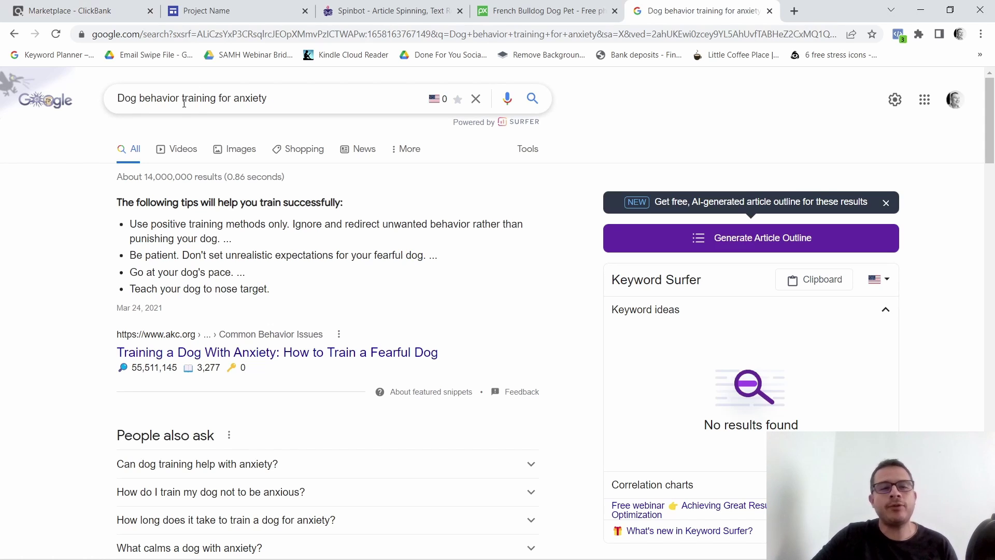
scroll(270, 228, "down", 4)
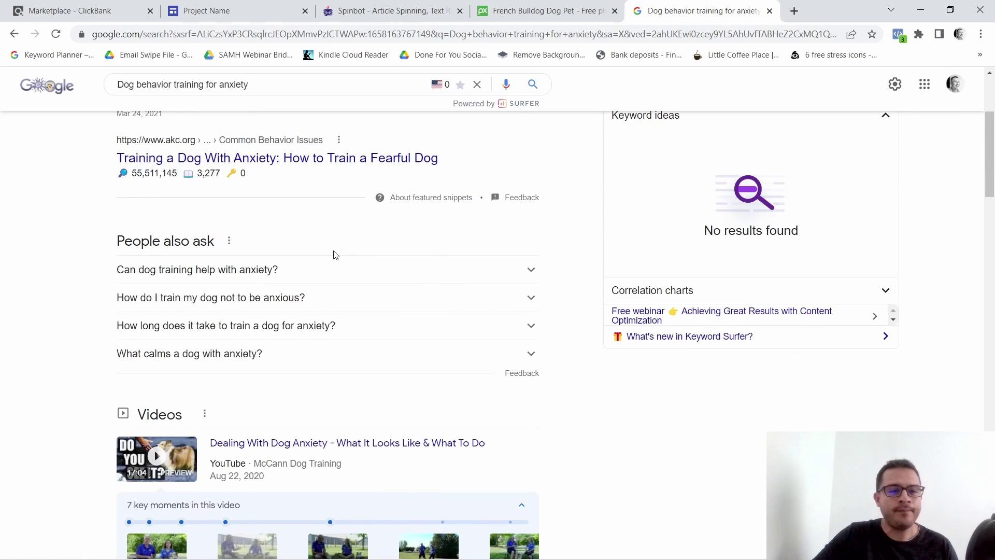
scroll(335, 313, "up", 1)
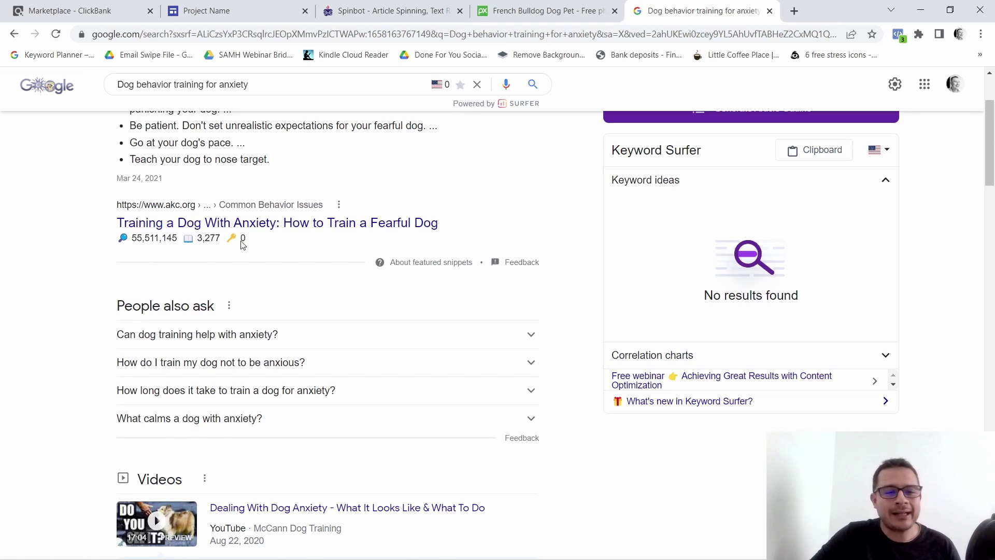
left_click(277, 223)
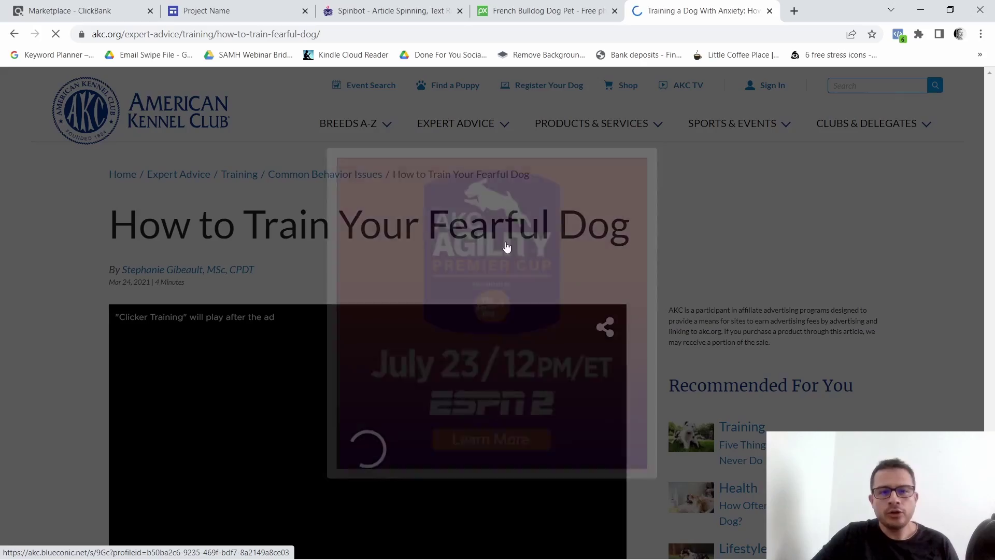
left_click(657, 153)
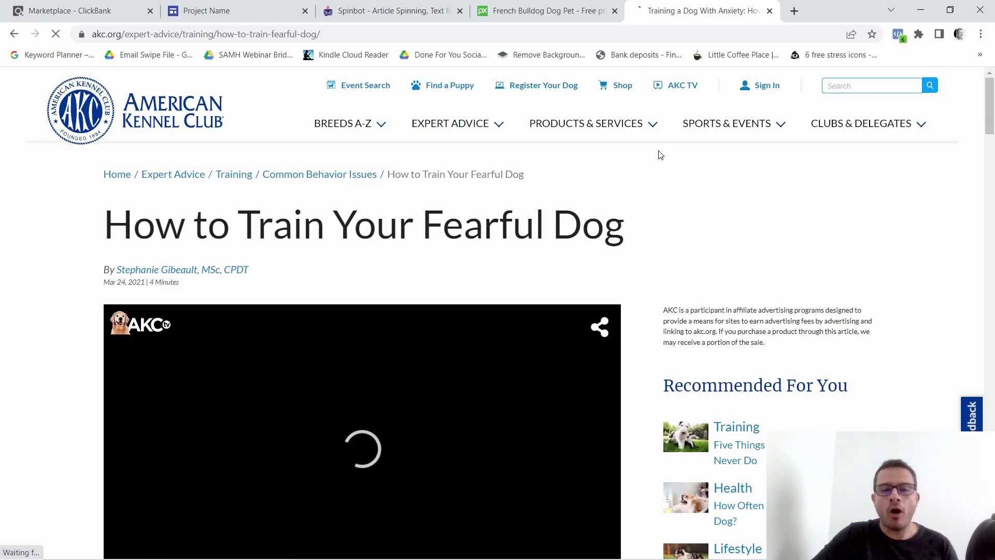
Skim the AKC article from its title down to the training tips to judge its content.
scroll(795, 214, "down", 15)
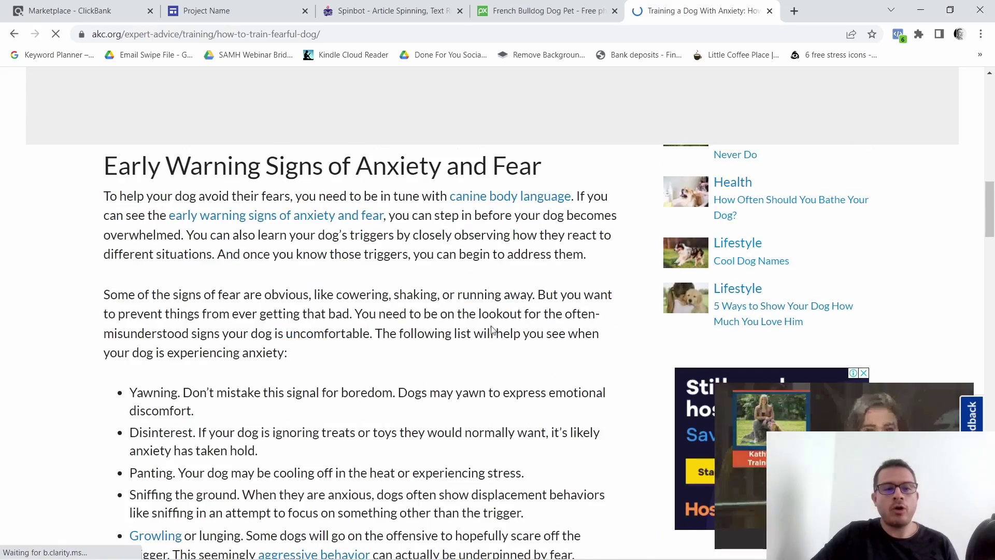
scroll(339, 326, "down", 20)
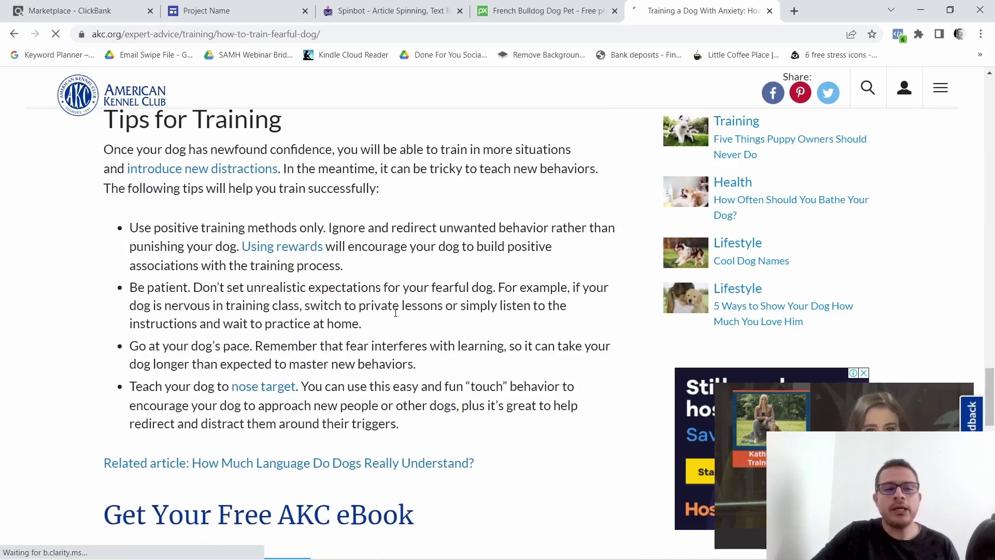
scroll(501, 337, "up", 18)
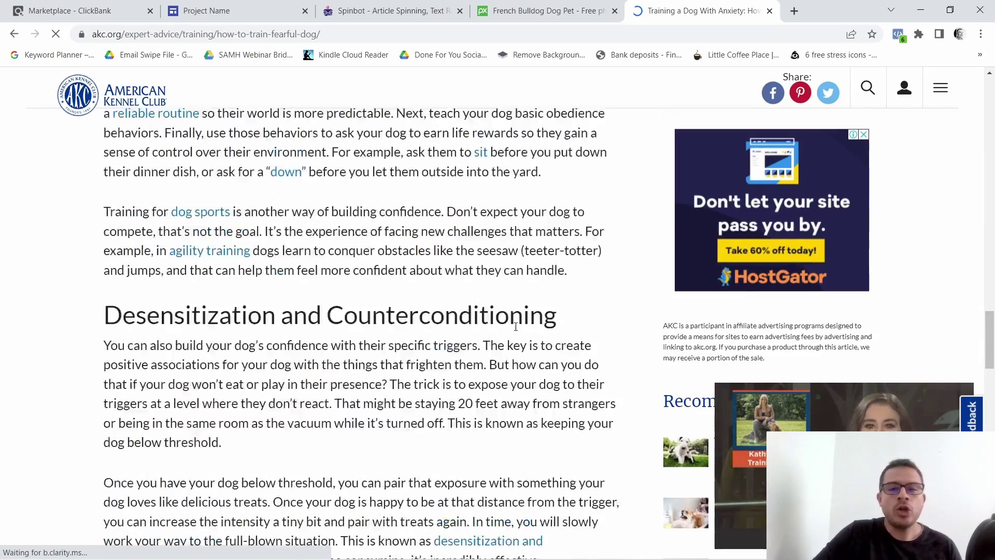
scroll(507, 306, "up", 15)
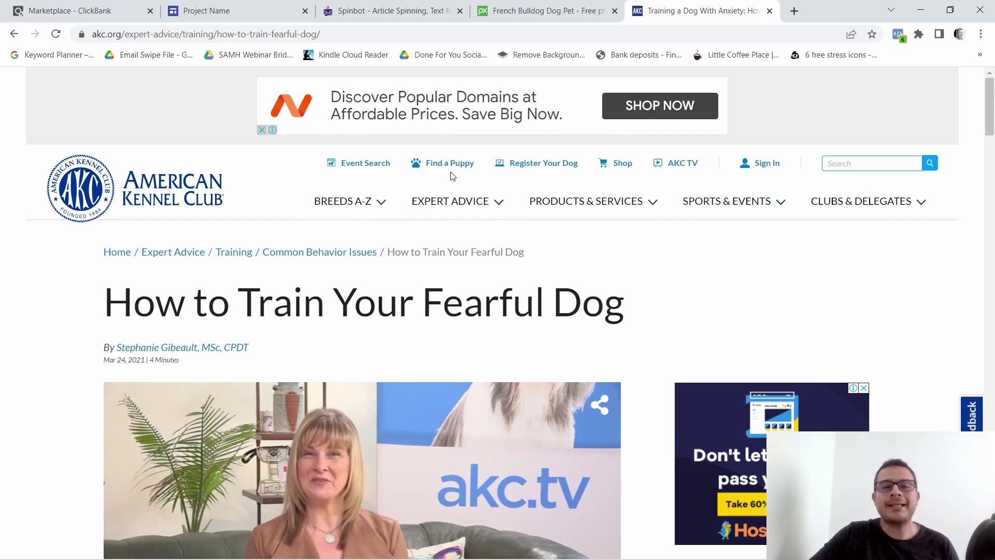
Switch to the Spinbot text spinner page and highlight its web address.
left_click(420, 6)
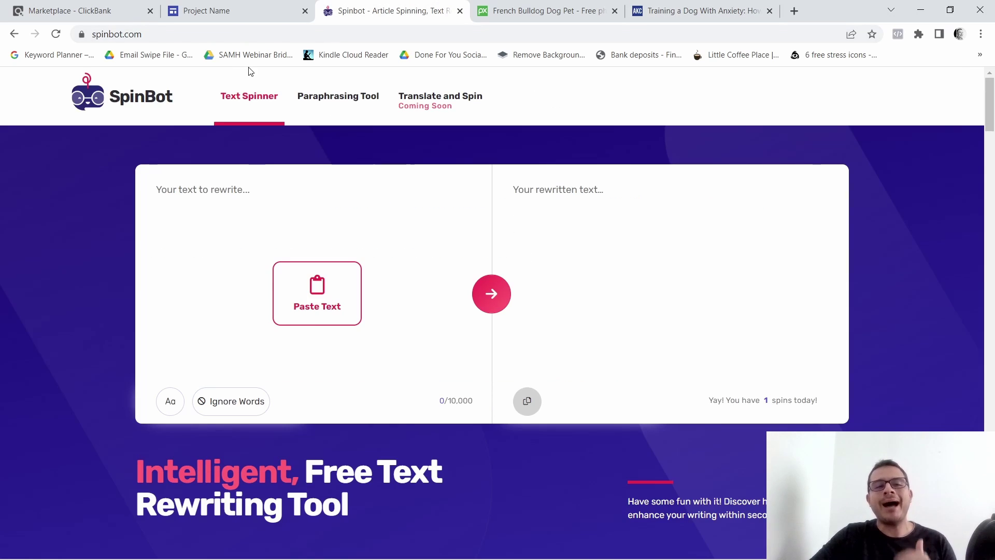
left_click(154, 33)
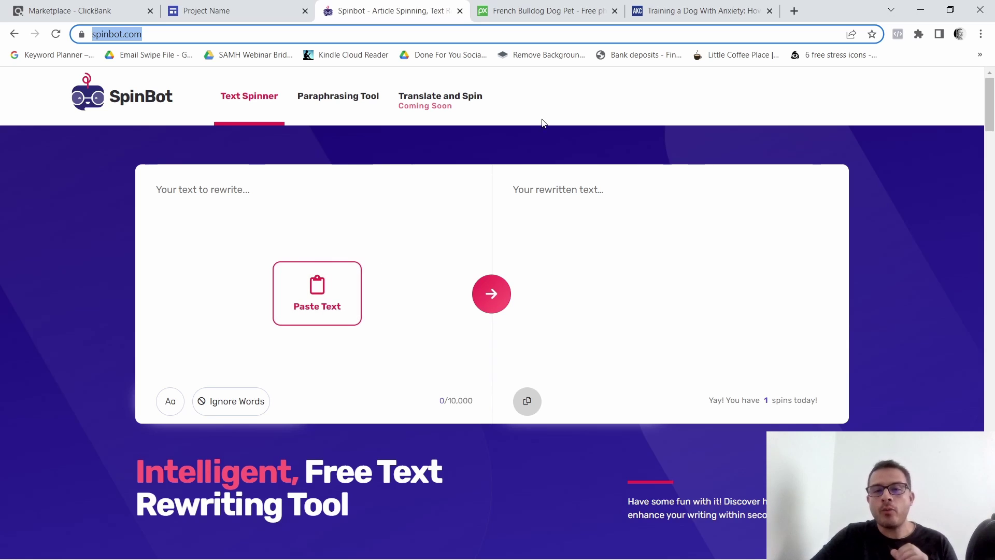
Copy the AKC article's body text, from the "Some dogs are social butterflies" paragraph through the last tip about nose targeting.
left_click(715, 10)
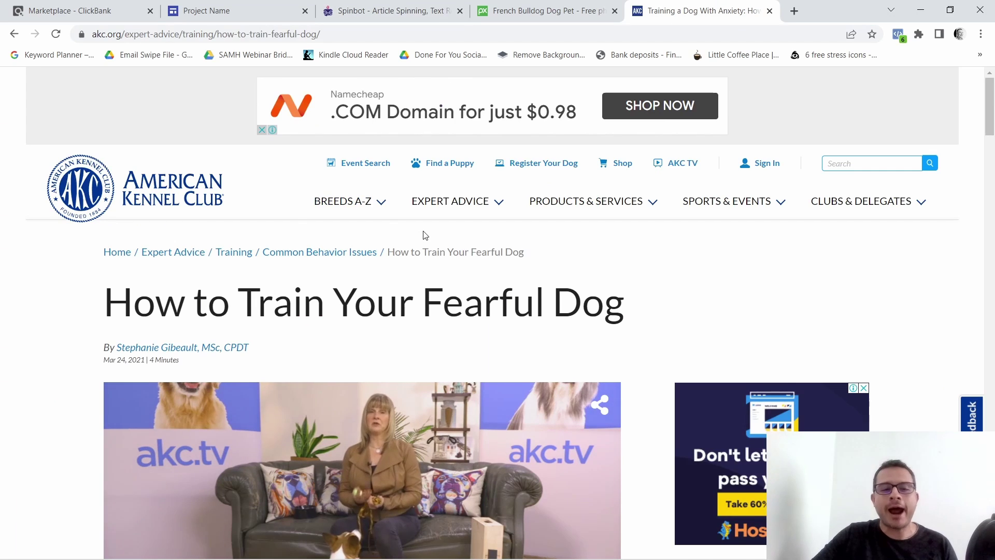
scroll(462, 251, "down", 3)
scroll(462, 250, "down", 9)
scroll(118, 185, "up", 3)
scroll(118, 184, "down", 1)
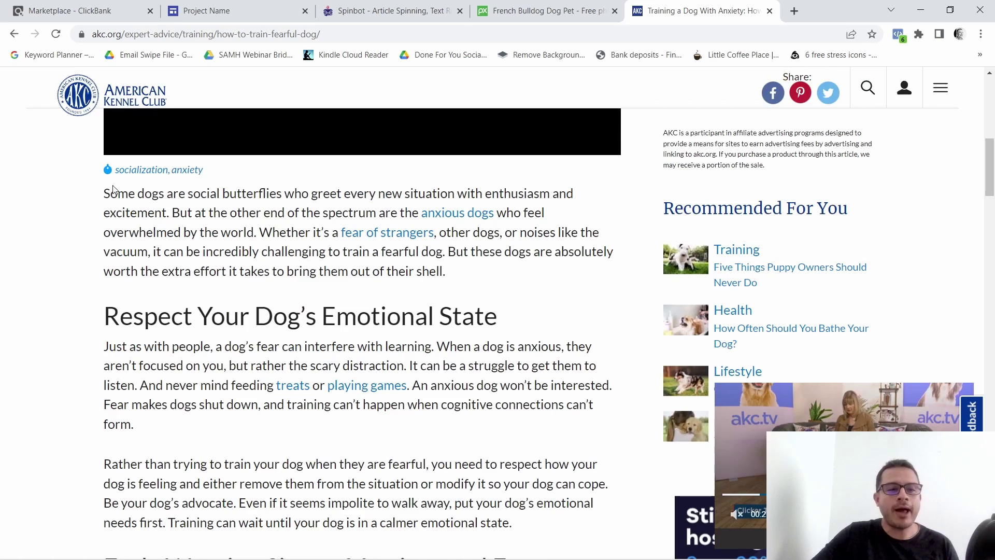
left_click_drag(104, 193, 468, 227)
left_click(468, 228)
scroll(515, 74, "up", 12)
left_click_drag(508, 156, 453, 156)
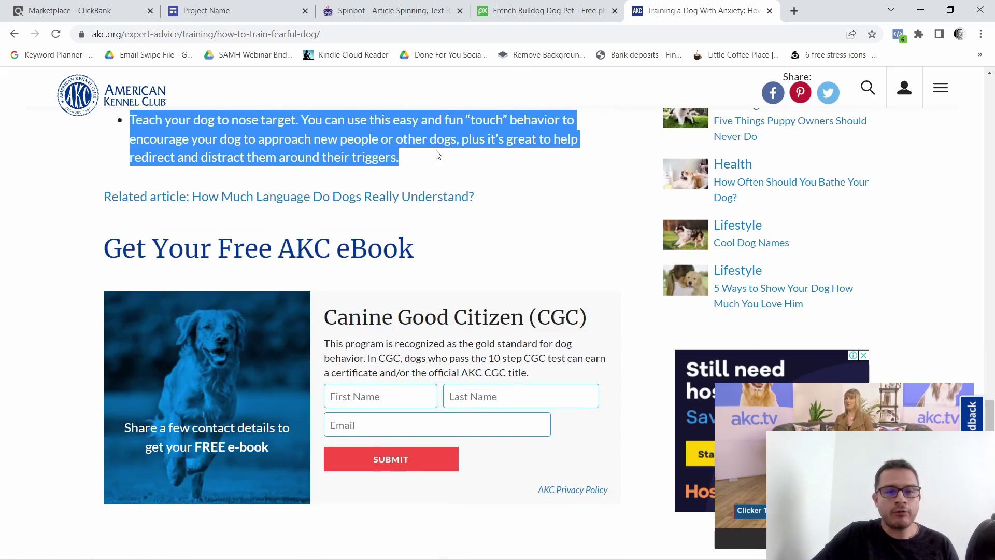
scroll(520, 191, "up", 10)
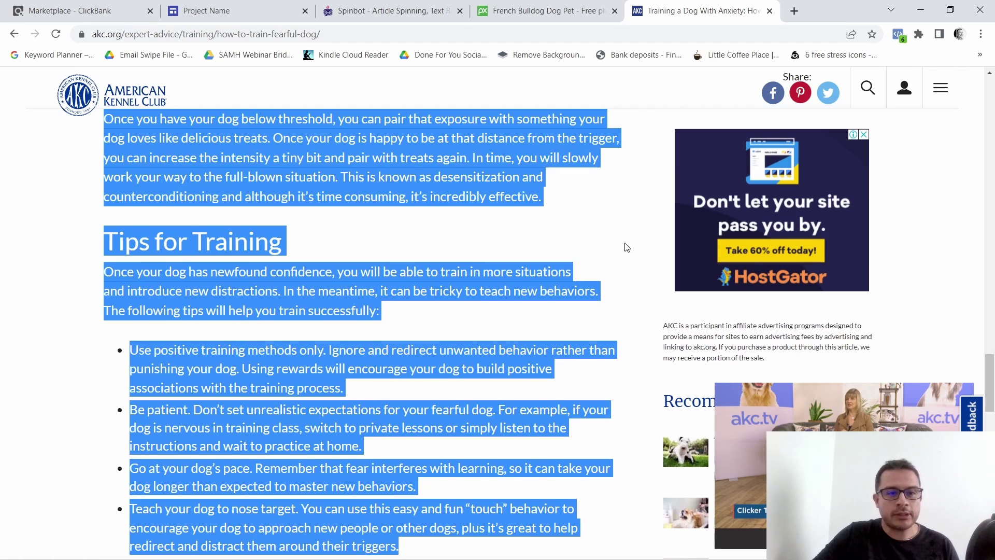
scroll(625, 253, "up", 20)
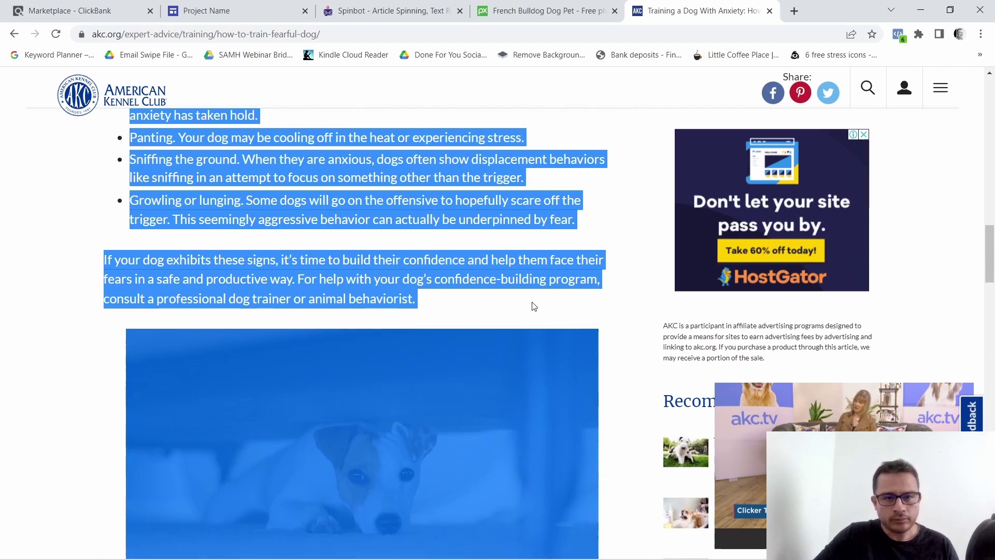
scroll(535, 304, "up", 2)
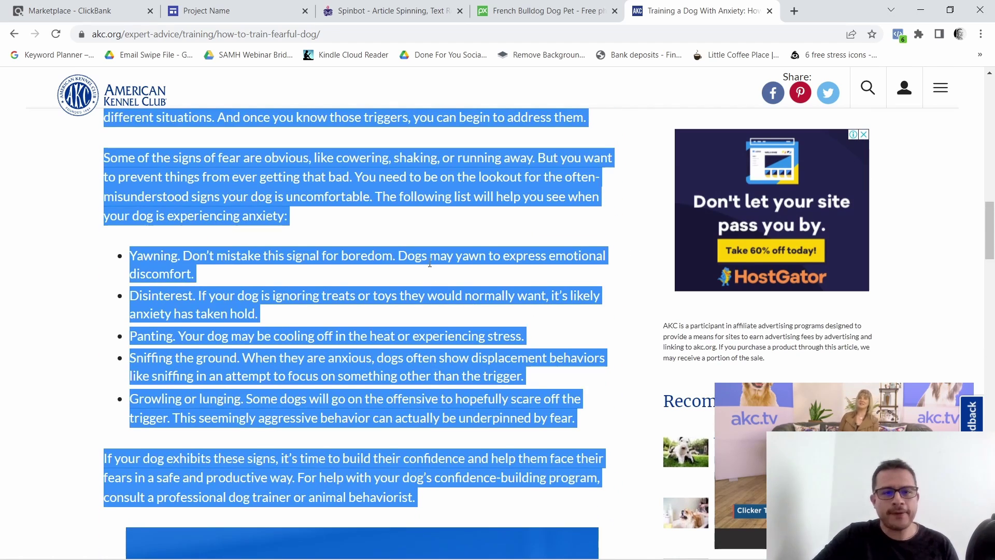
right_click(320, 177)
left_click(345, 190)
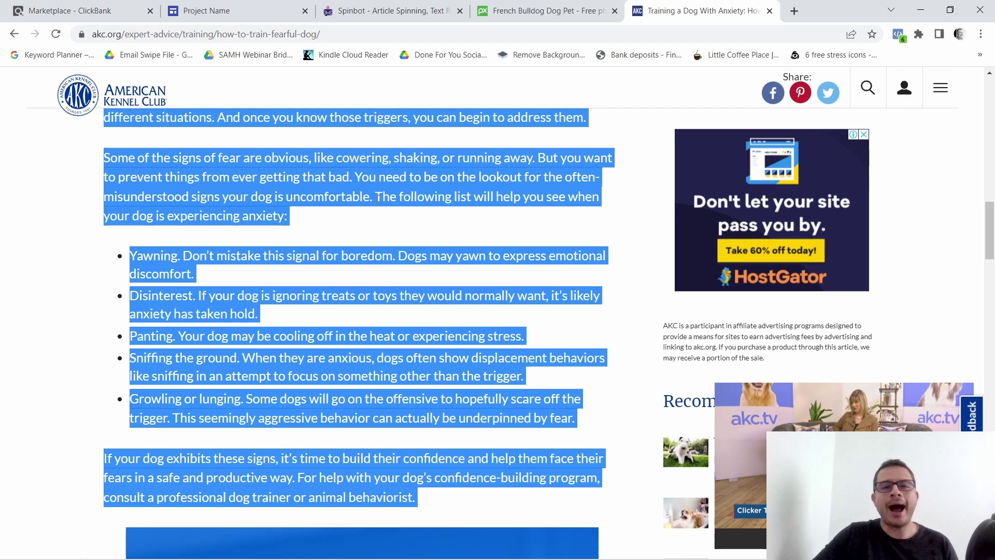
Paste the copied article into Spinbot's text spinner, check it from beginning to end, and spin it.
left_click(359, 9)
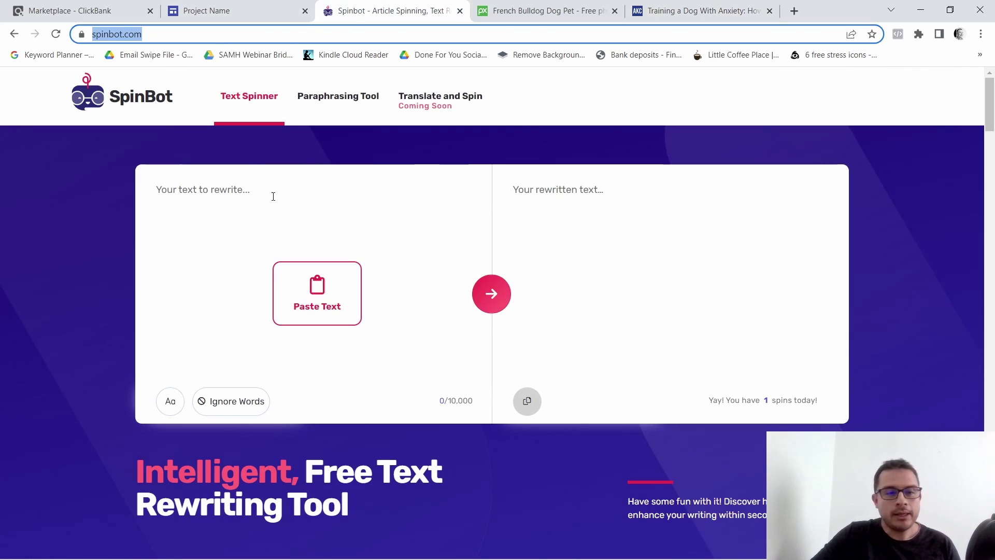
left_click(254, 196)
right_click(272, 194)
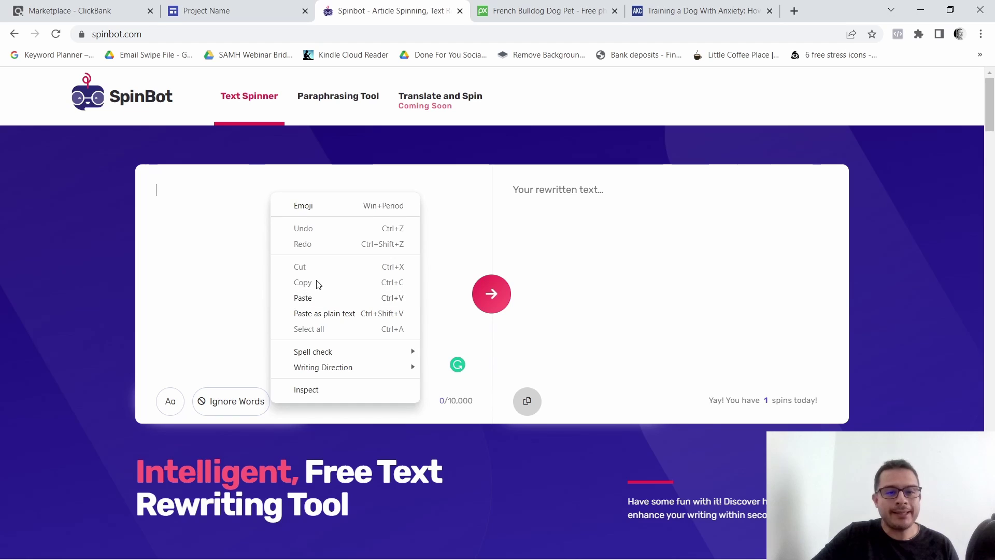
left_click(312, 298)
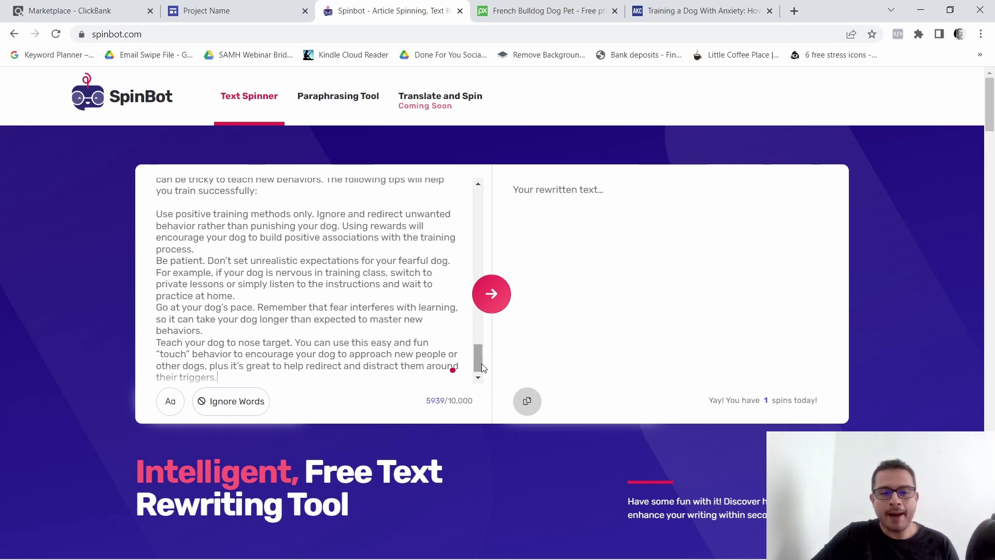
left_click_drag(480, 362, 482, 203)
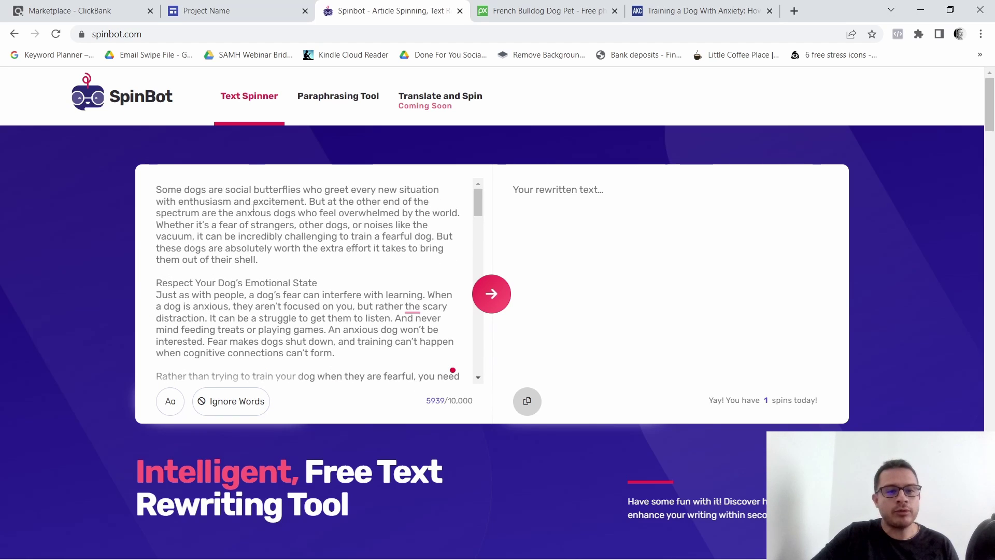
scroll(259, 208, "down", 10)
scroll(255, 257, "down", 5)
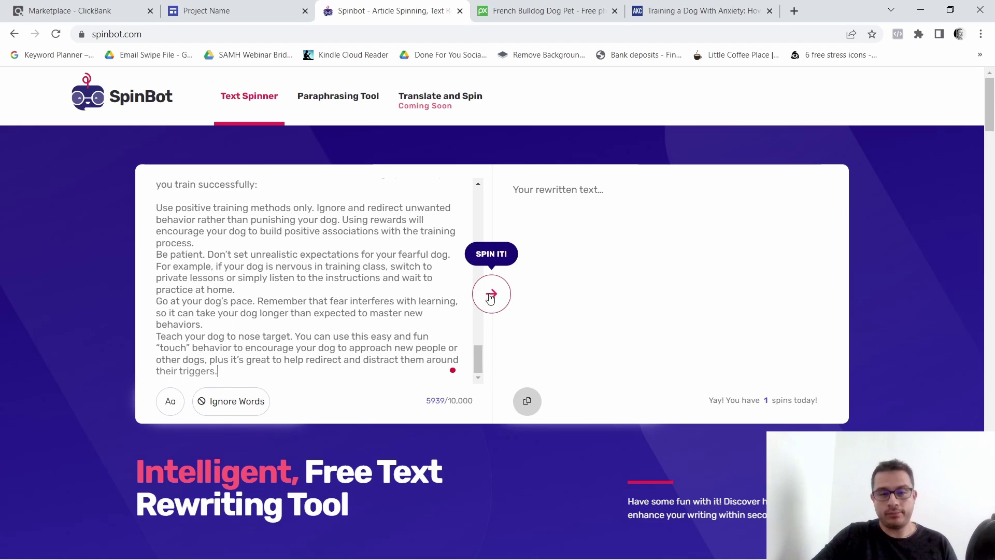
left_click(491, 296)
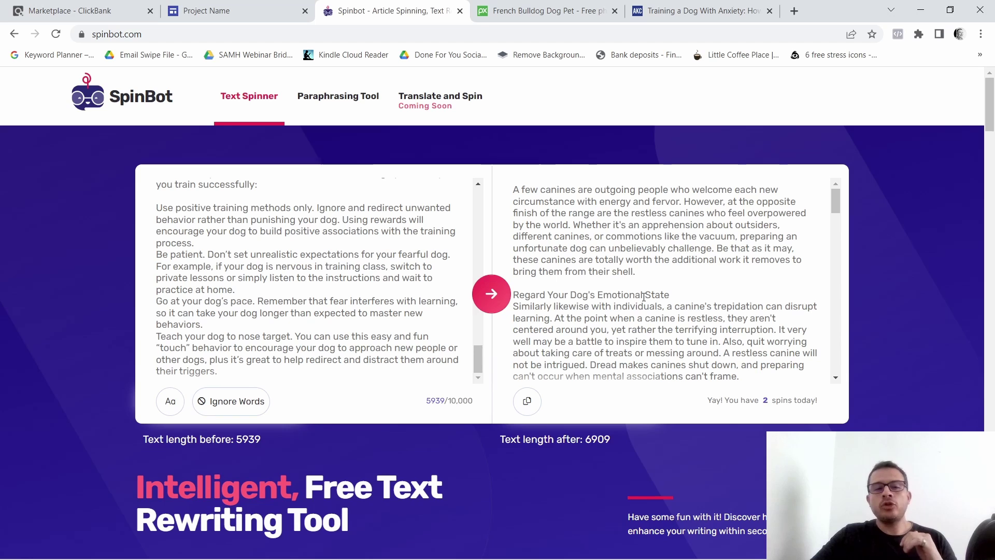
Compare the original article with the rewritten version from the first paragraph and copy the rewritten text.
left_click_drag(477, 355, 478, 200)
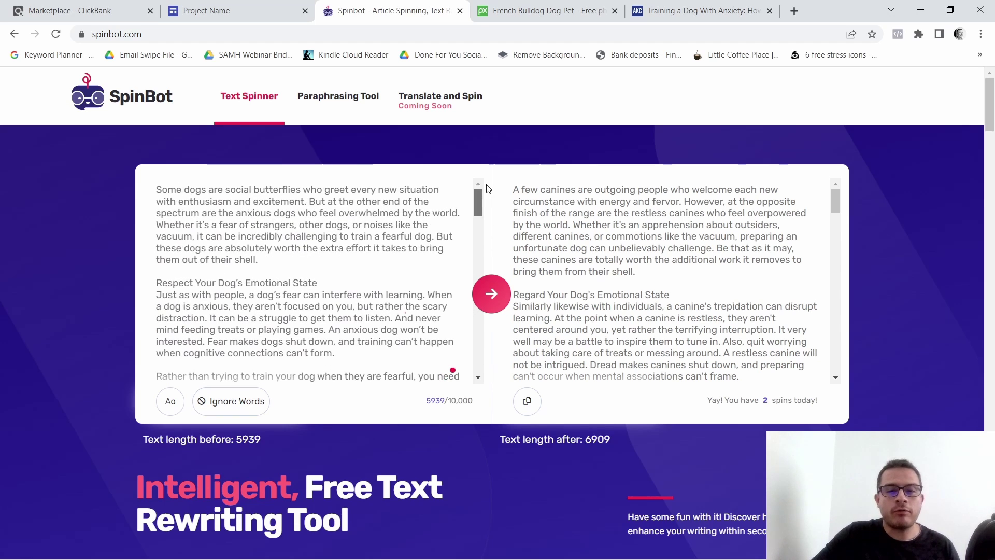
left_click_drag(157, 193, 171, 192)
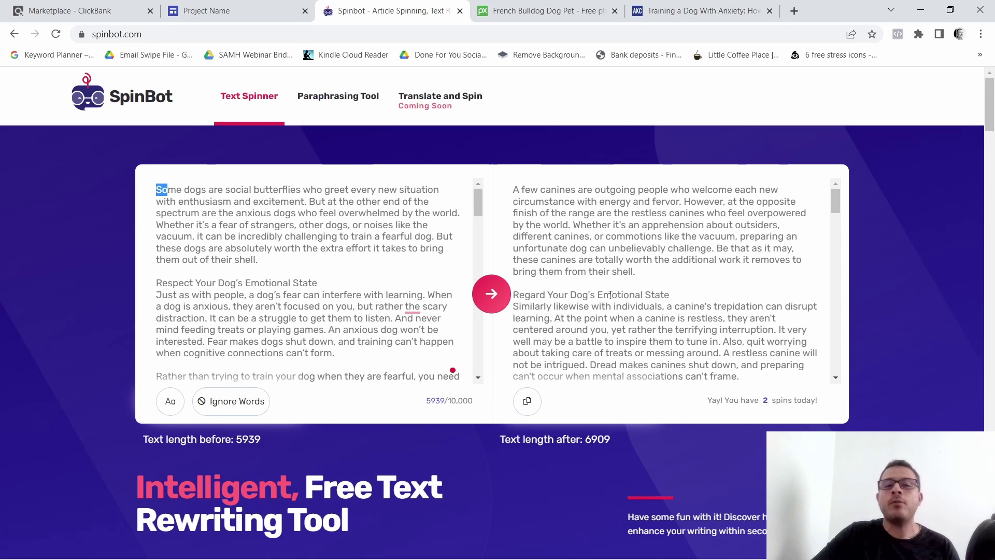
left_click(526, 404)
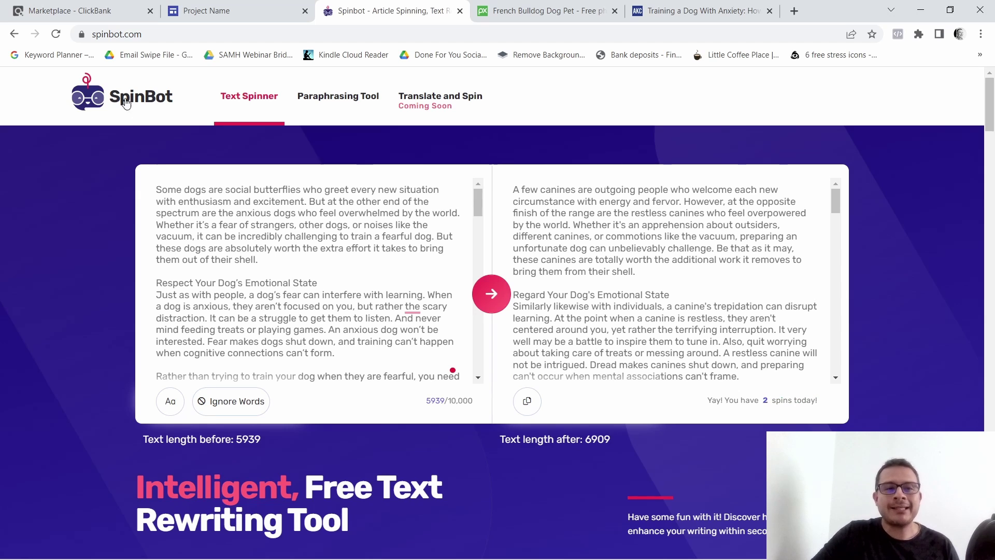
Switch to the Google Sites project page and replace the header image with french-bulldog-4713013_1920.jpg.
left_click(224, 8)
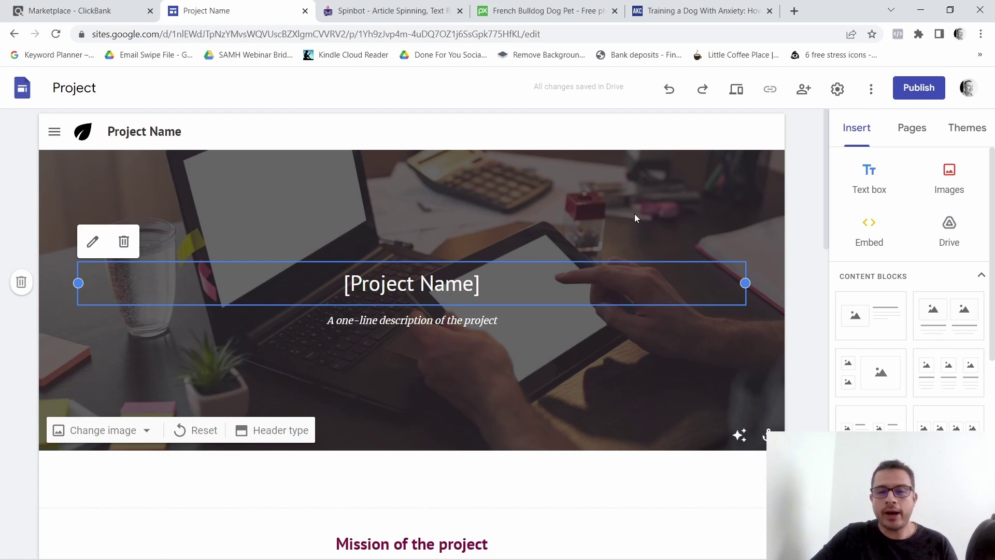
left_click(462, 203)
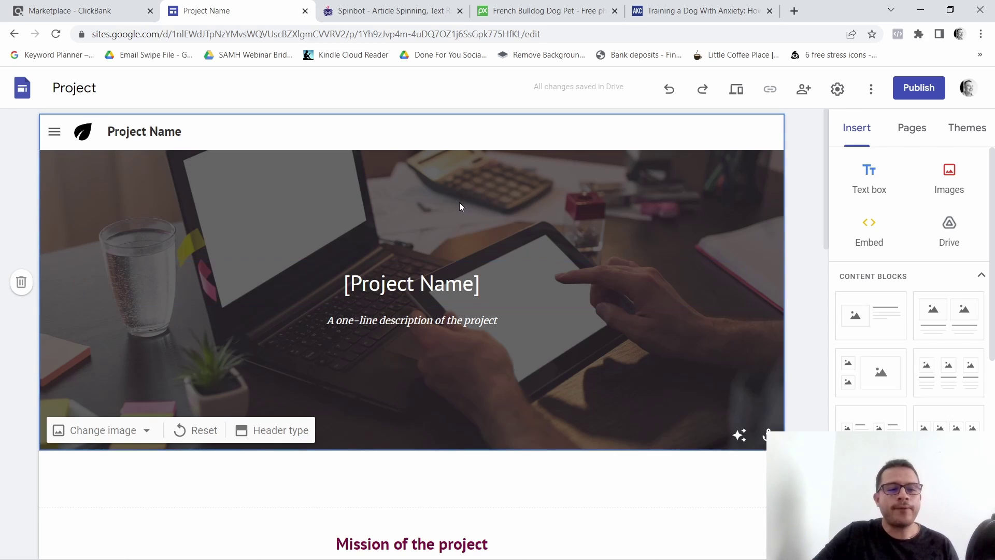
left_click(122, 433)
left_click(93, 475)
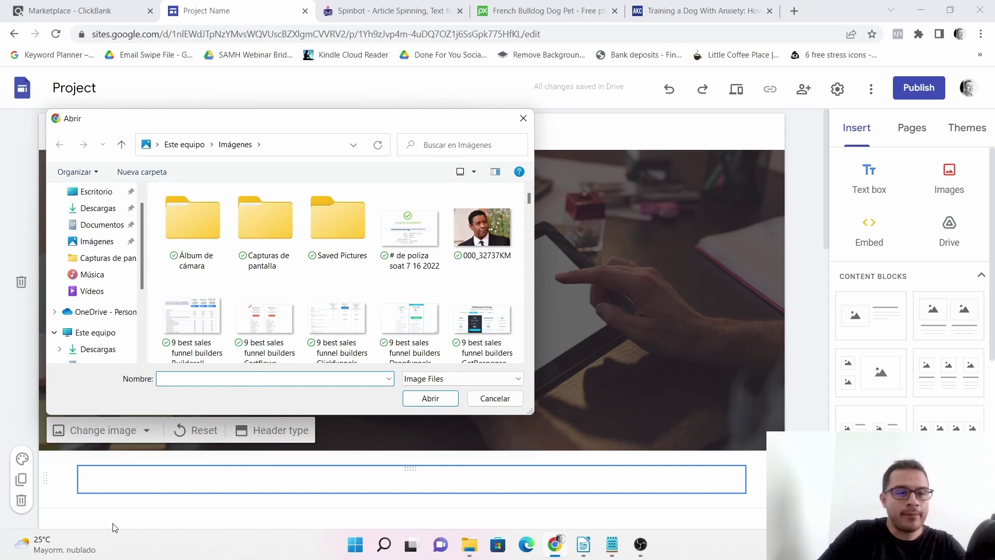
type("fren")
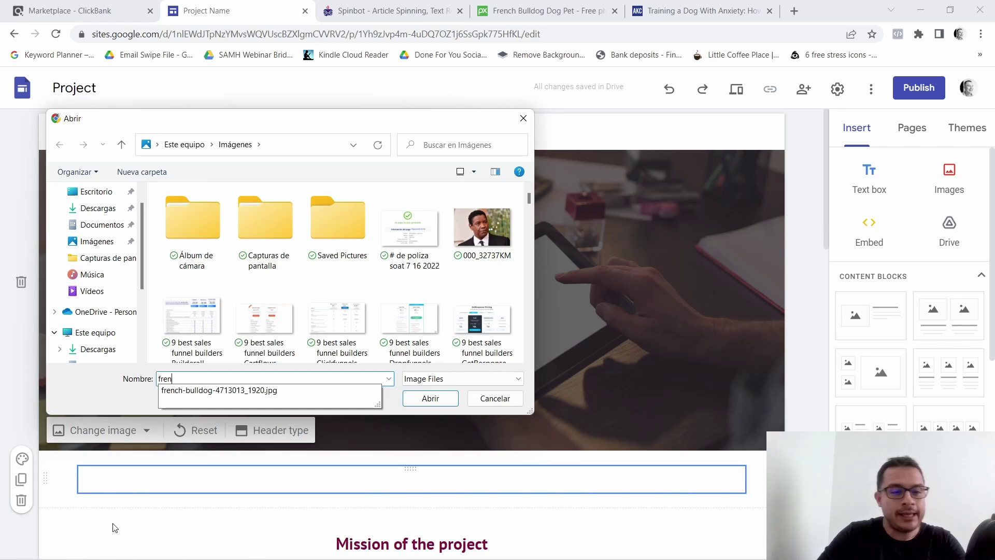
left_click(209, 391)
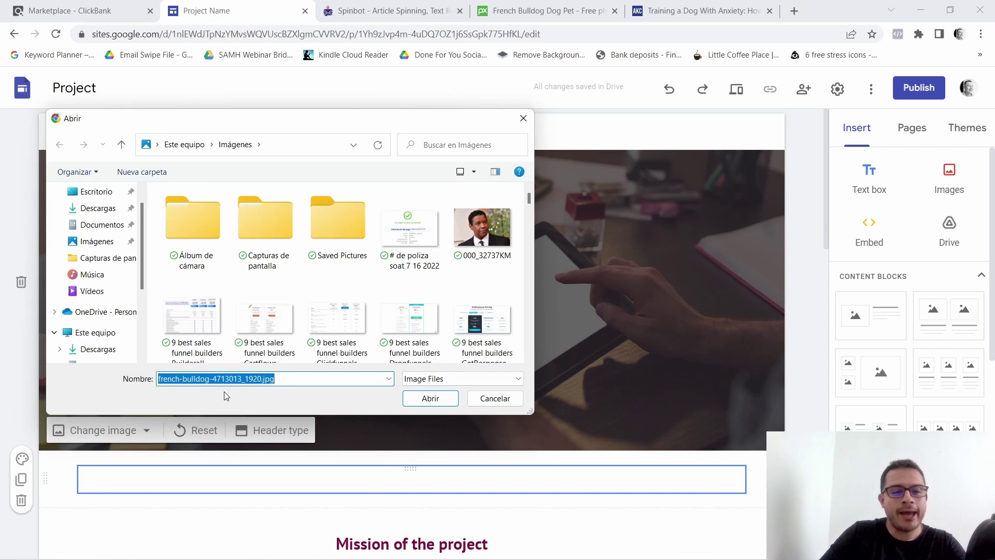
left_click(413, 400)
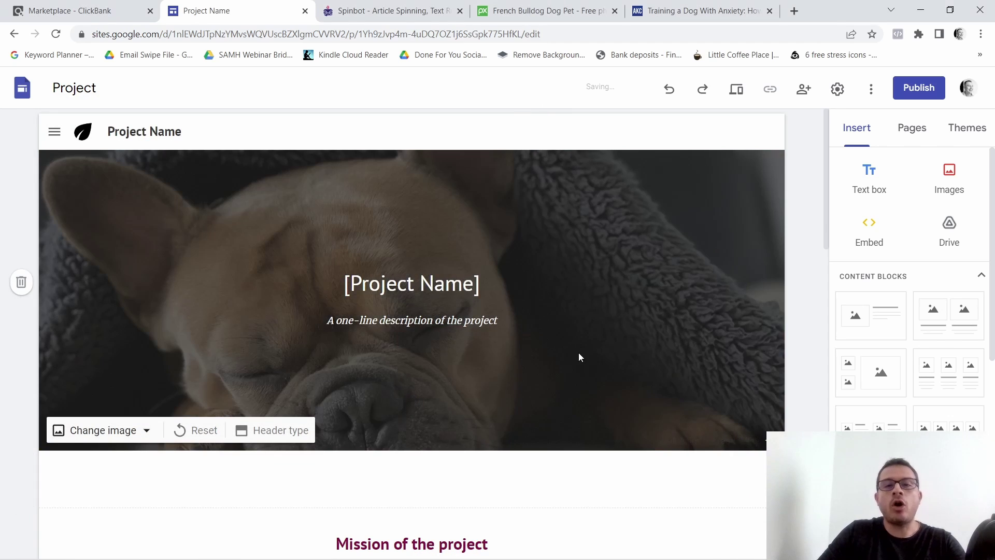
Return from the French bulldog photo on Pixabay to the "dogs" search and browse the available free images.
left_click(599, 6)
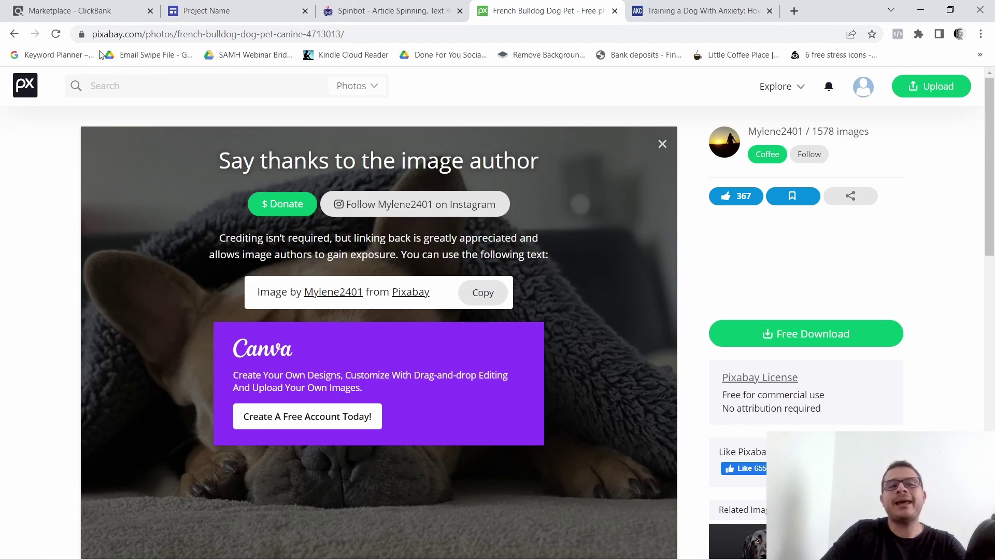
scroll(539, 333, "down", 3)
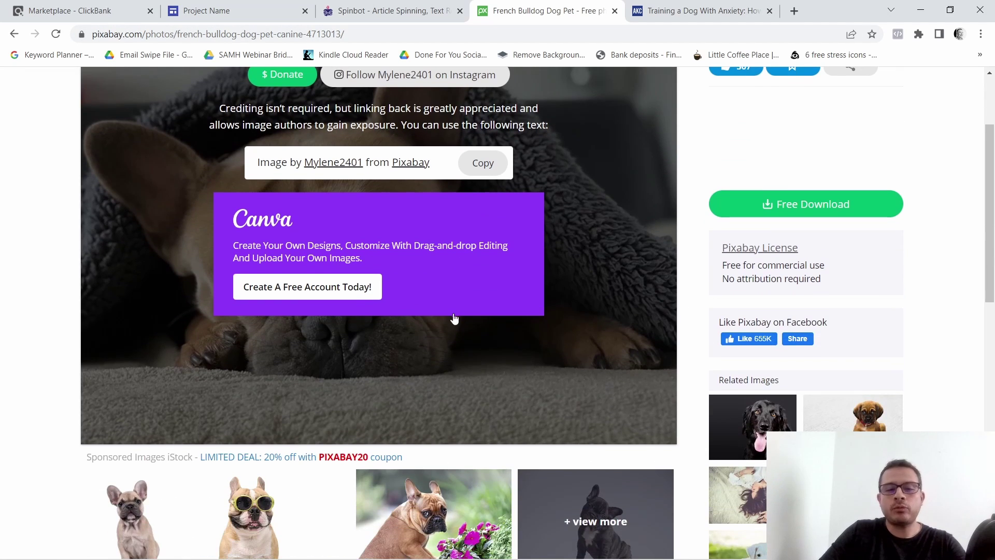
scroll(466, 320, "up", 3)
left_click(14, 34)
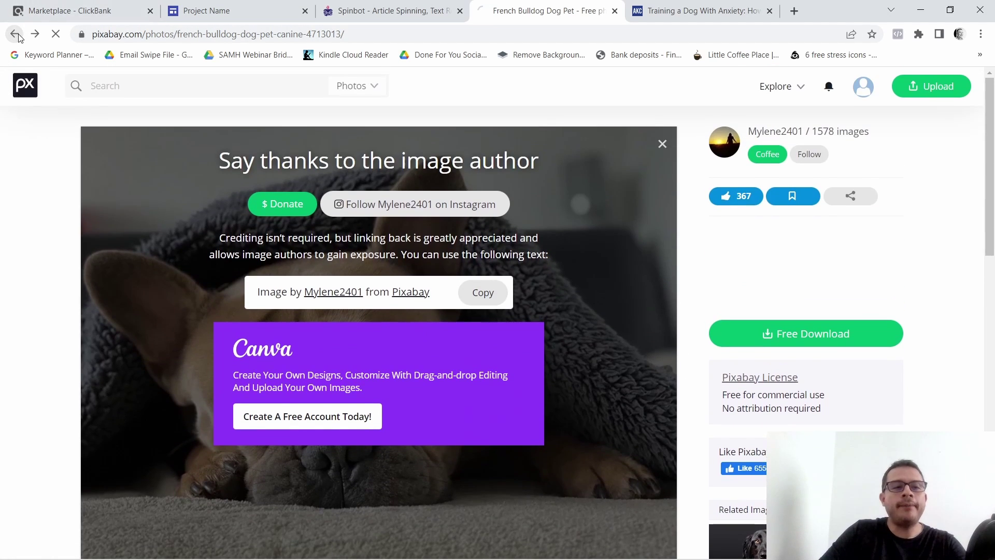
left_click(14, 34)
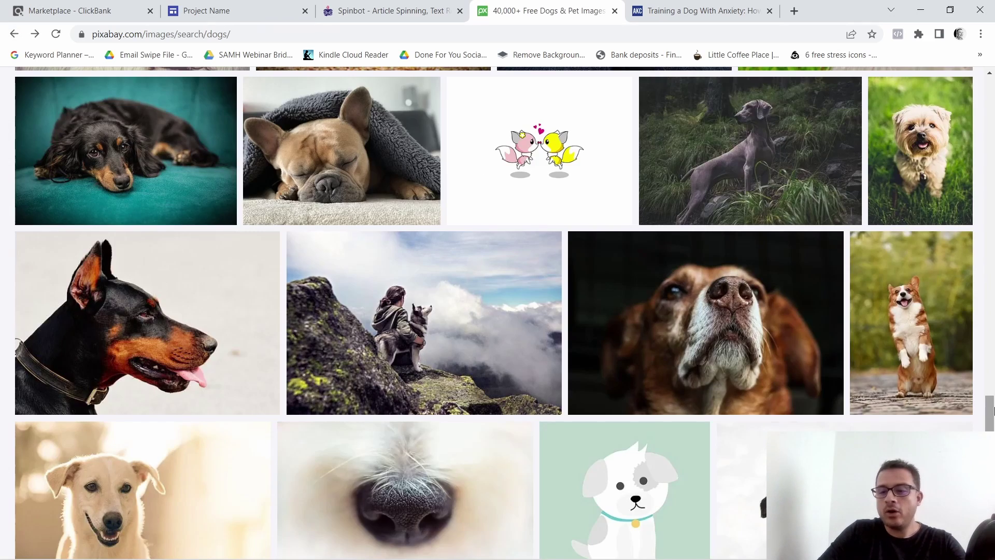
left_click_drag(992, 421, 990, 117)
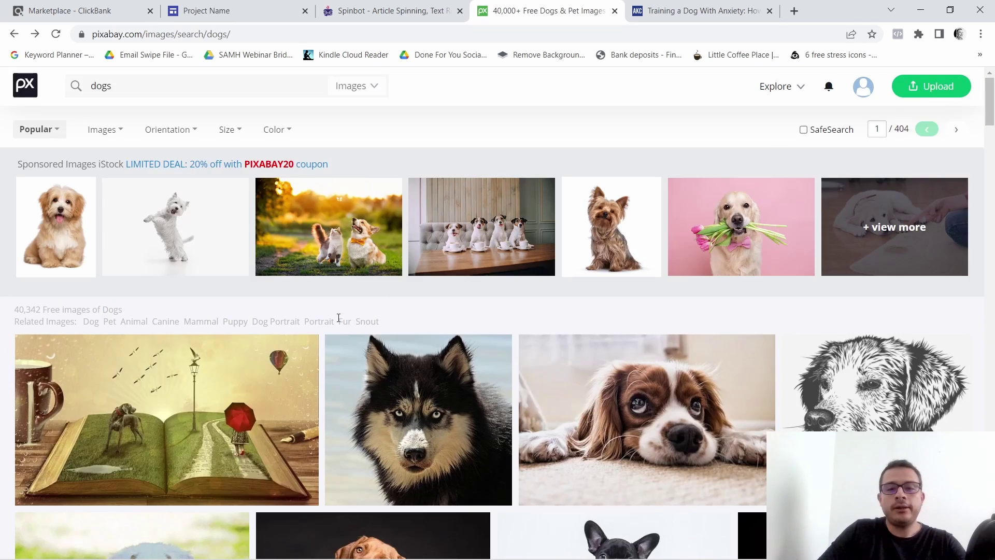
scroll(532, 324, "down", 18)
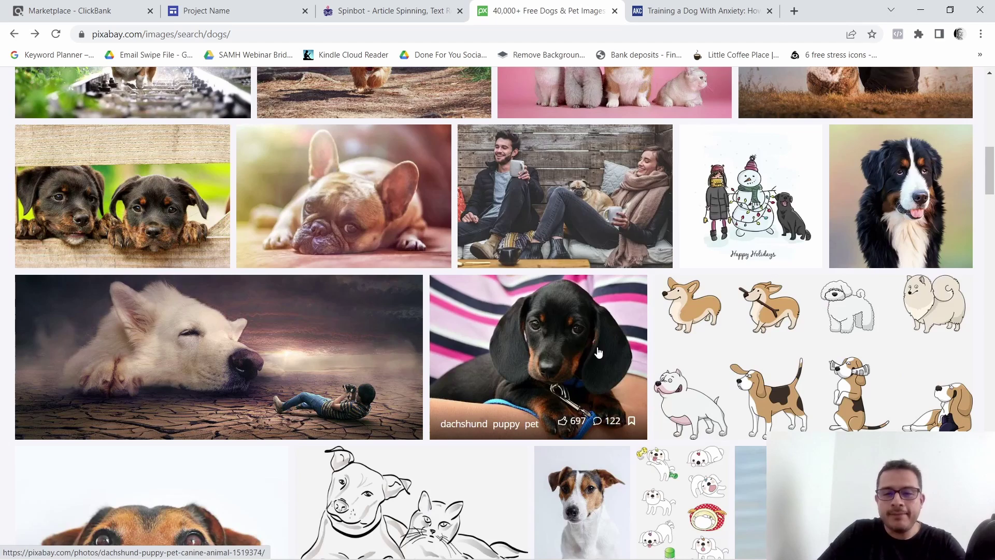
scroll(596, 335, "down", 4)
scroll(596, 335, "up", 7)
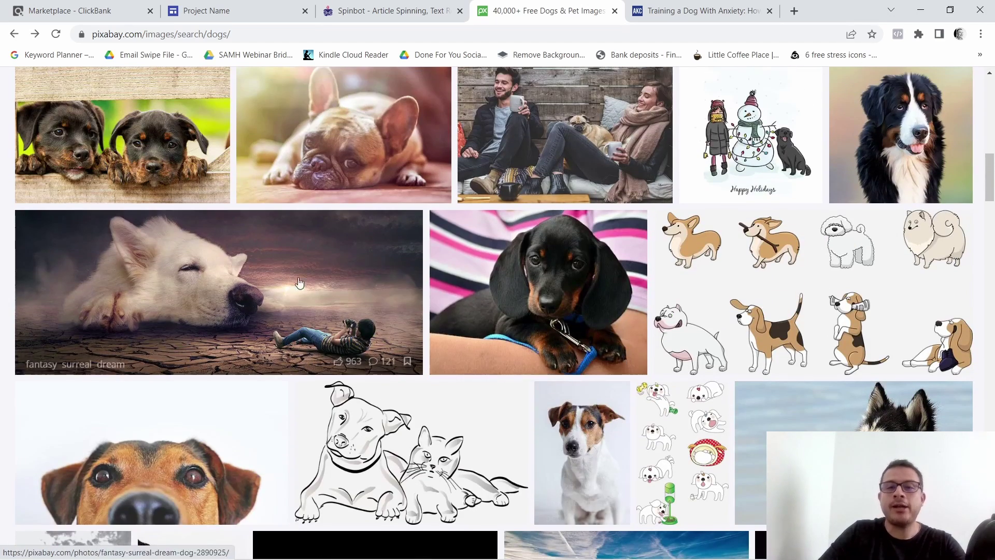
Delete the "A one-line description of the project" text from the header of the Google Sites page.
left_click(367, 9)
left_click(249, 10)
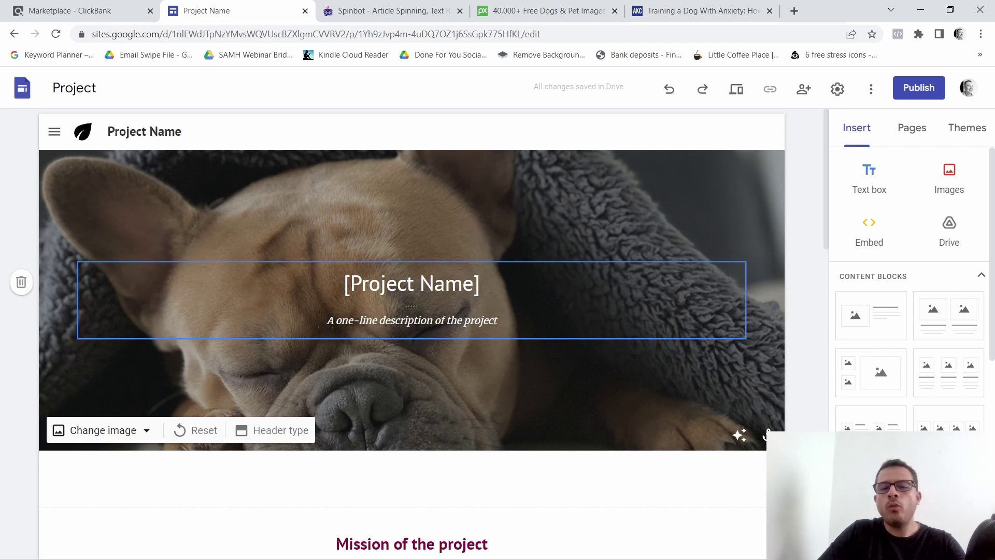
left_click(494, 319)
double_click(493, 320)
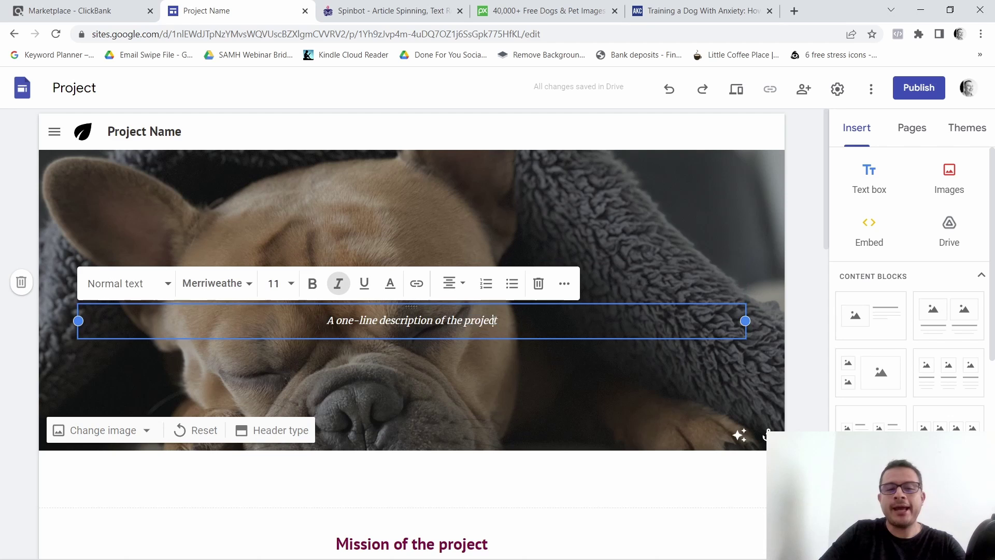
triple_click(493, 320)
left_click(535, 286)
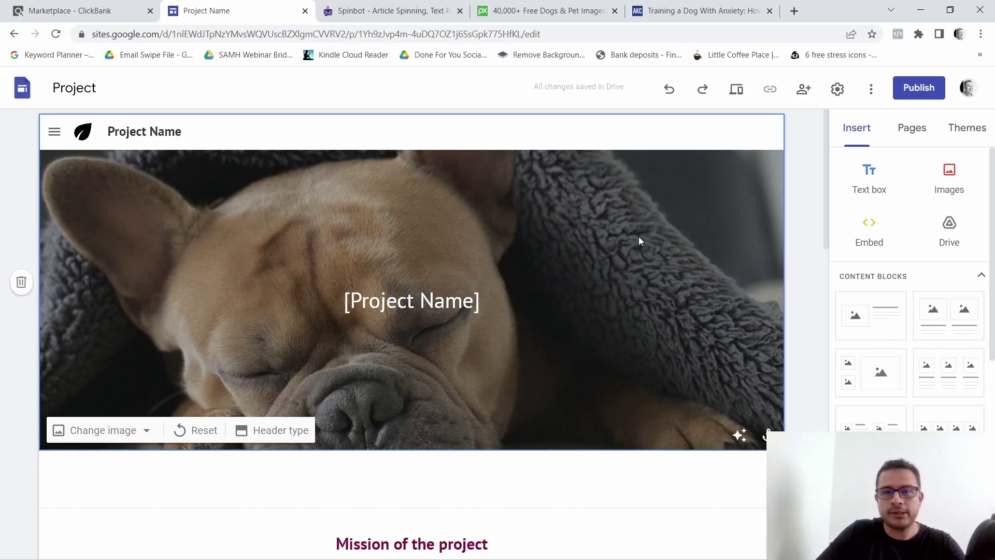
Switch to the AKC article, clear the text selection and check the article's title.
left_click(689, 9)
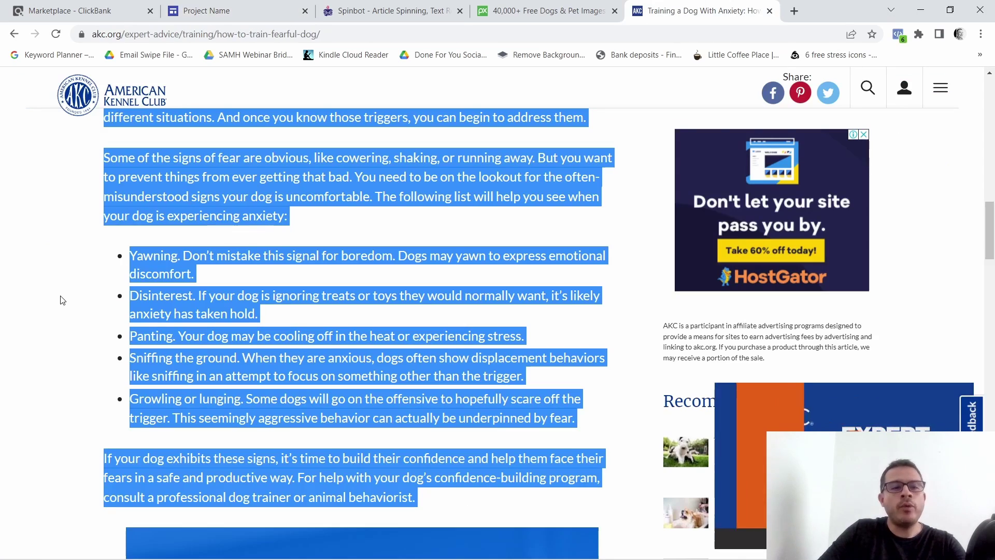
left_click(81, 299)
scroll(77, 300, "up", 5)
scroll(78, 299, "up", 15)
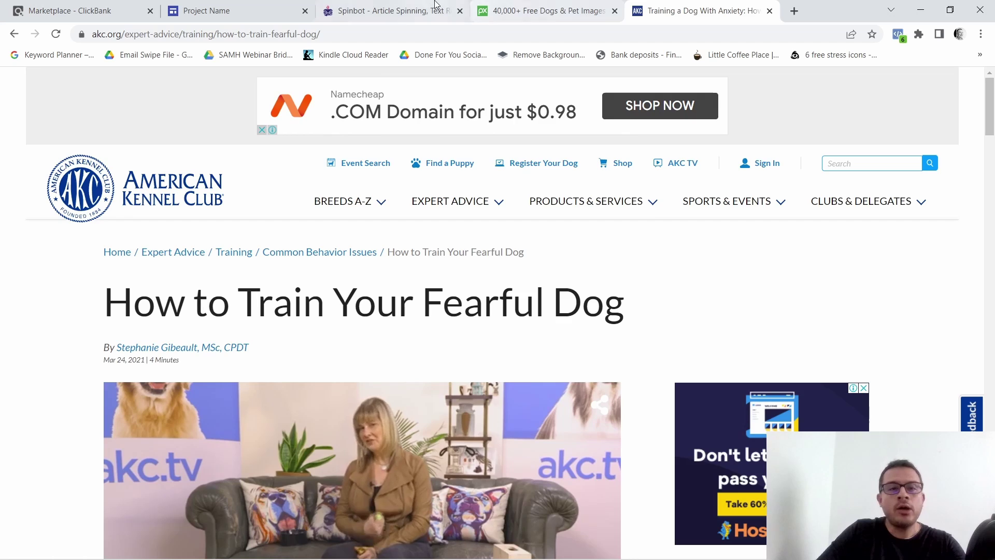
Return to the Google Sites project and replace the header's "[Project Name]" text with "9 WAYS TO TRAIN YOUR FEARFUL DOG".
left_click(327, 5)
left_click(273, 7)
left_click(433, 295)
triple_click(431, 292)
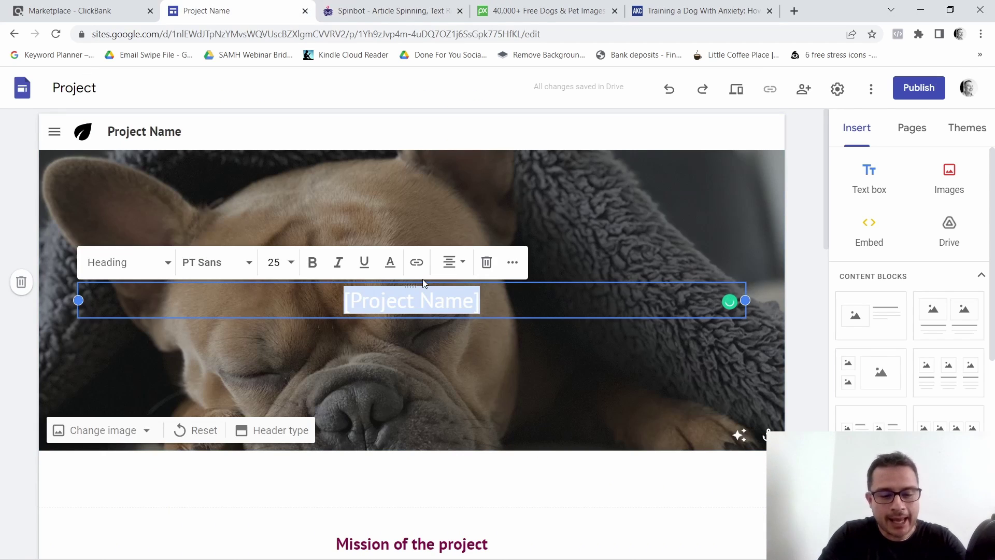
type("9 W")
key("Caps_Lock")
type("AYS TO")
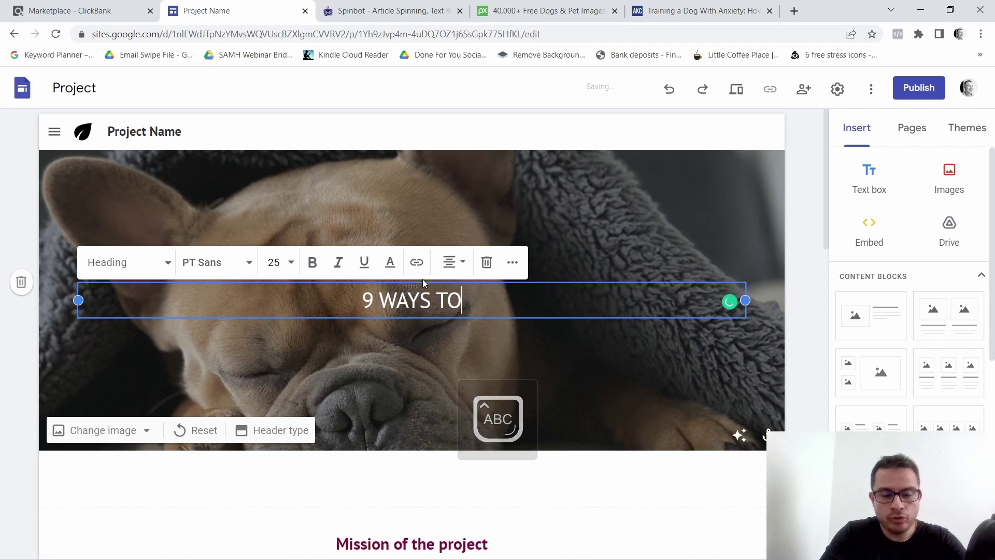
type(" TRAIN YOUR FE")
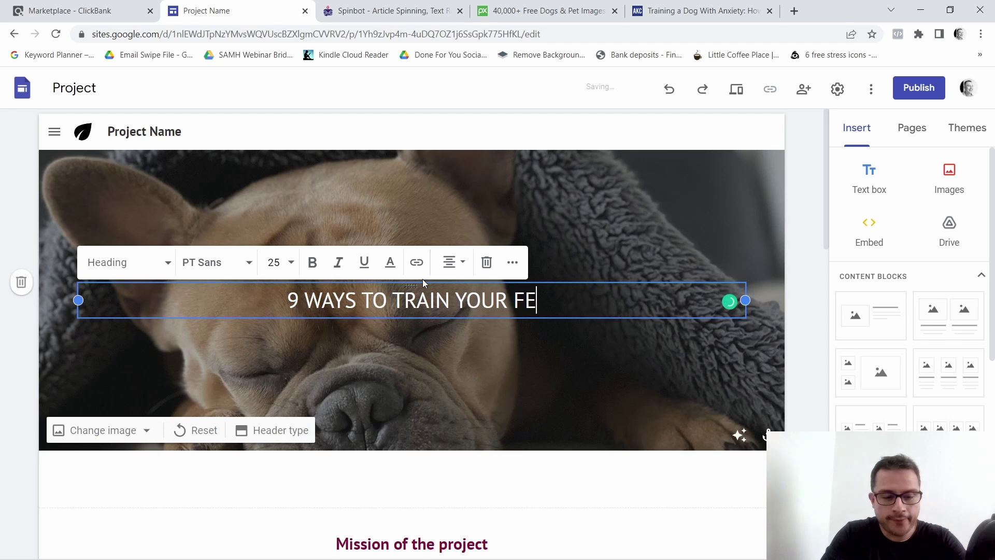
type("ARFUL DOG")
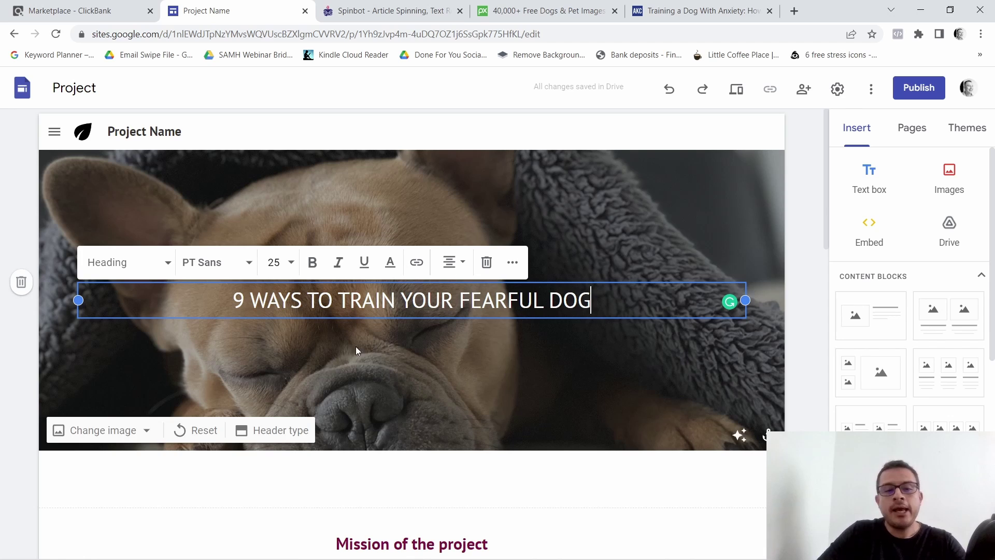
Make the whole header title bold and deselect it.
triple_click(325, 303)
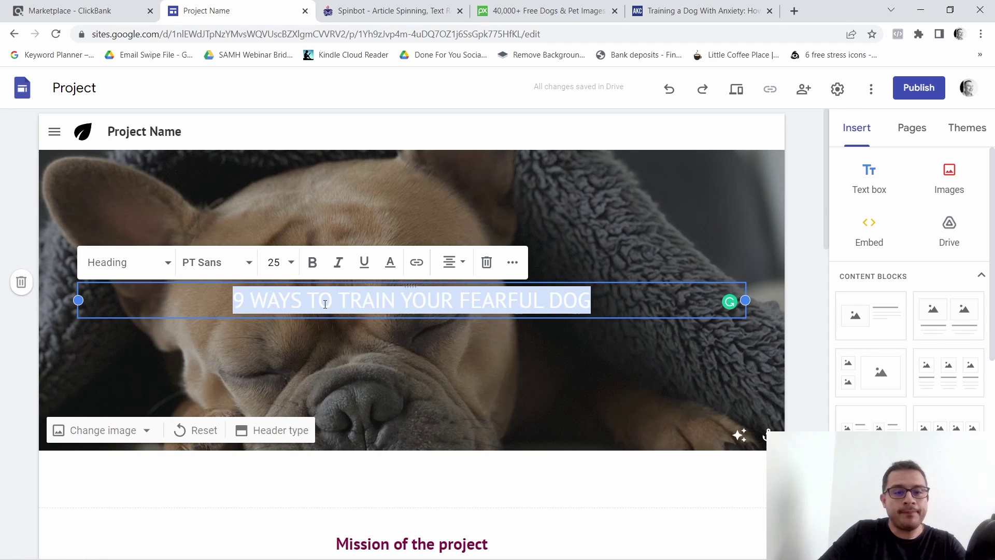
left_click(316, 269)
left_click(573, 381)
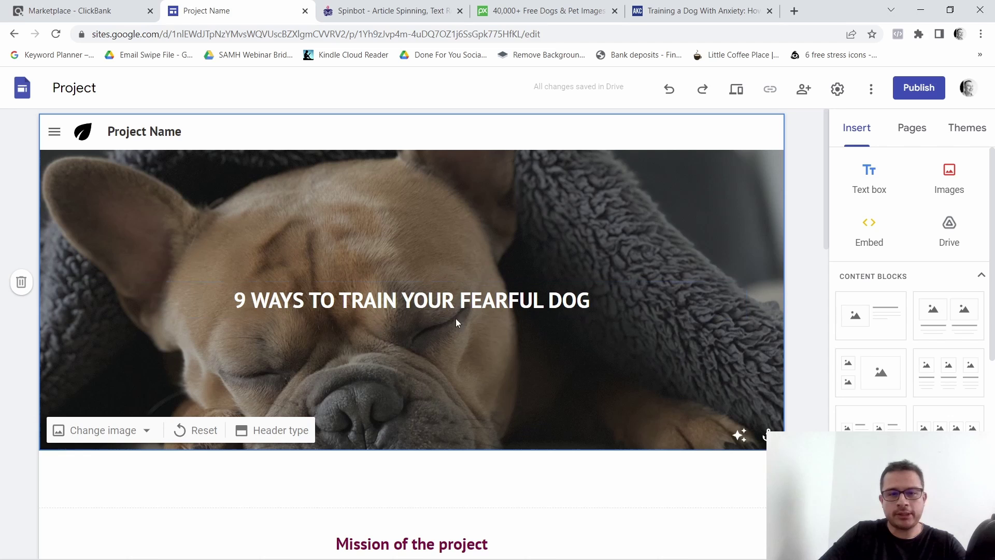
scroll(587, 378, "down", 3)
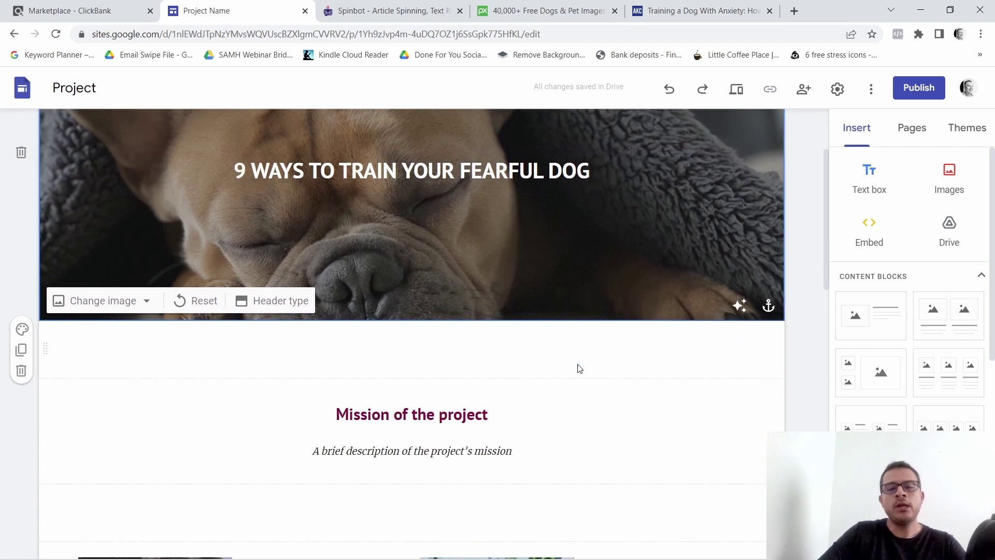
scroll(578, 369, "up", 3)
left_click(486, 302)
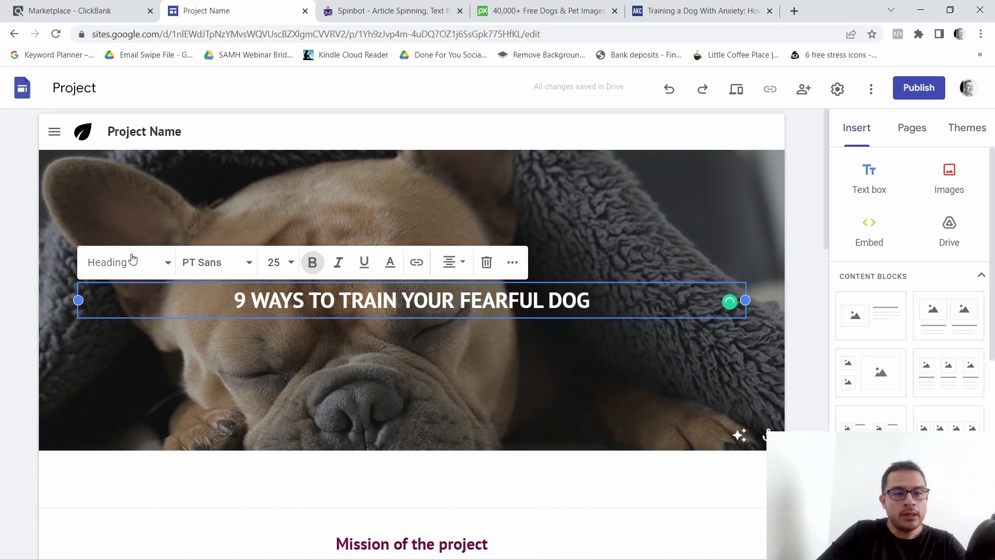
left_click(244, 264)
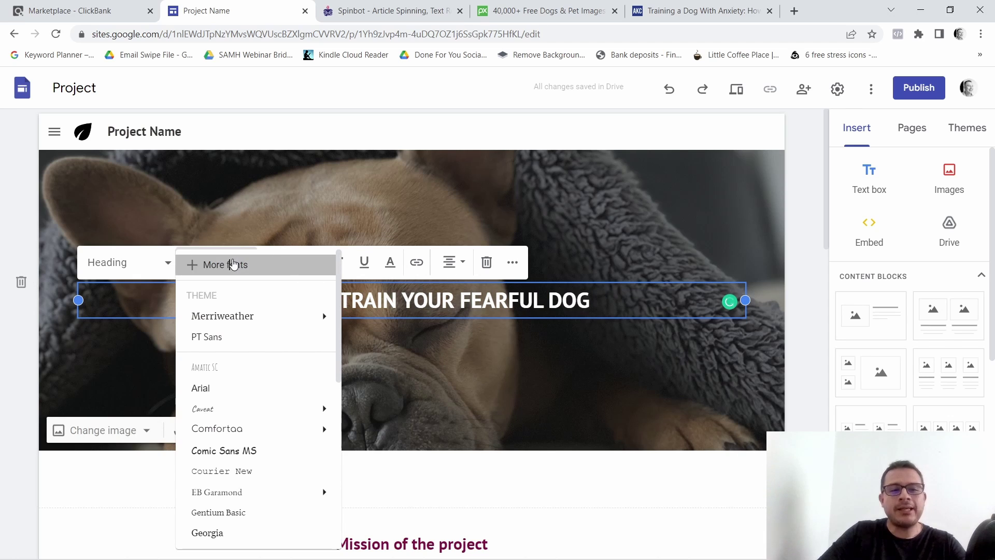
left_click(233, 264)
left_click(768, 123)
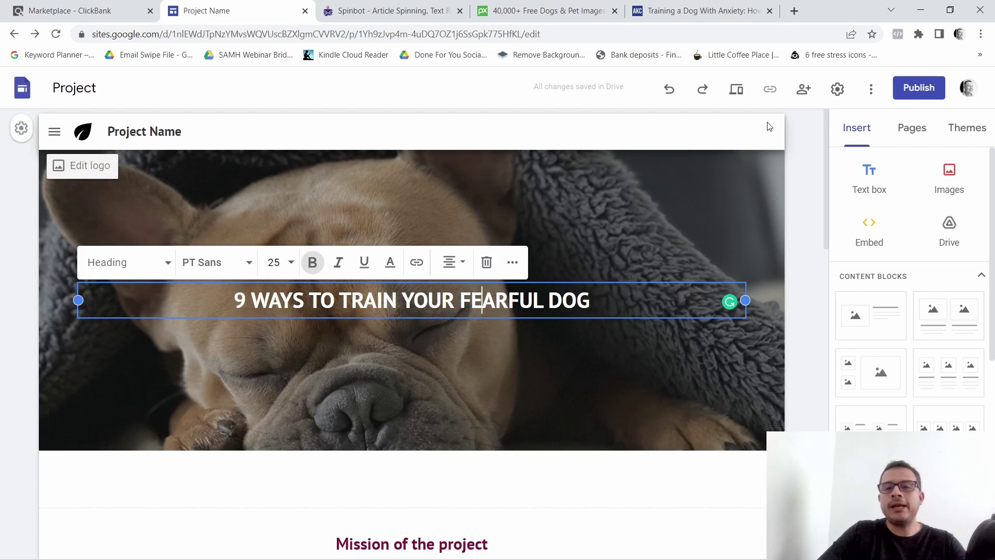
Examine the template sections below the header, from the project mission through the efforts to the questions and "Take action" button.
scroll(383, 338, "down", 4)
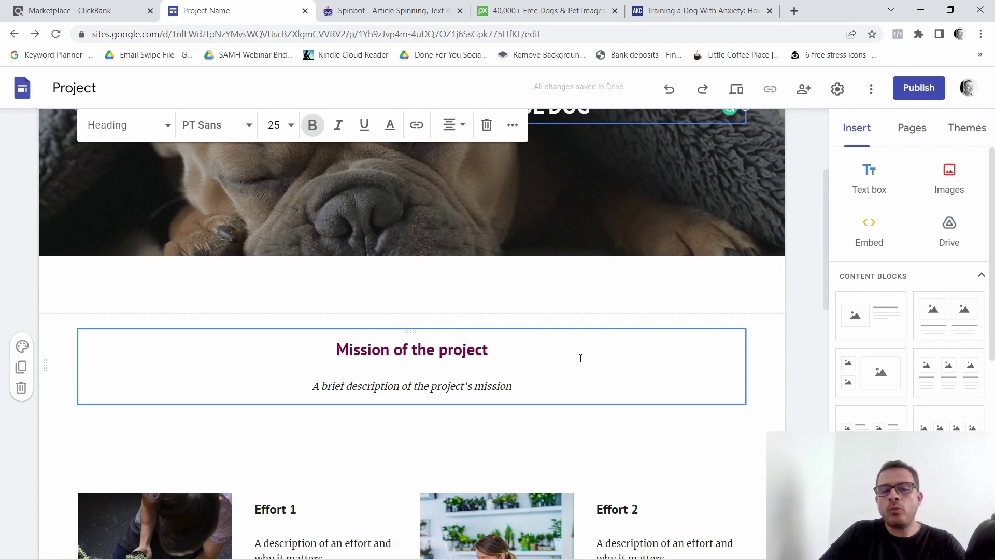
scroll(570, 467, "down", 2)
scroll(570, 462, "down", 8)
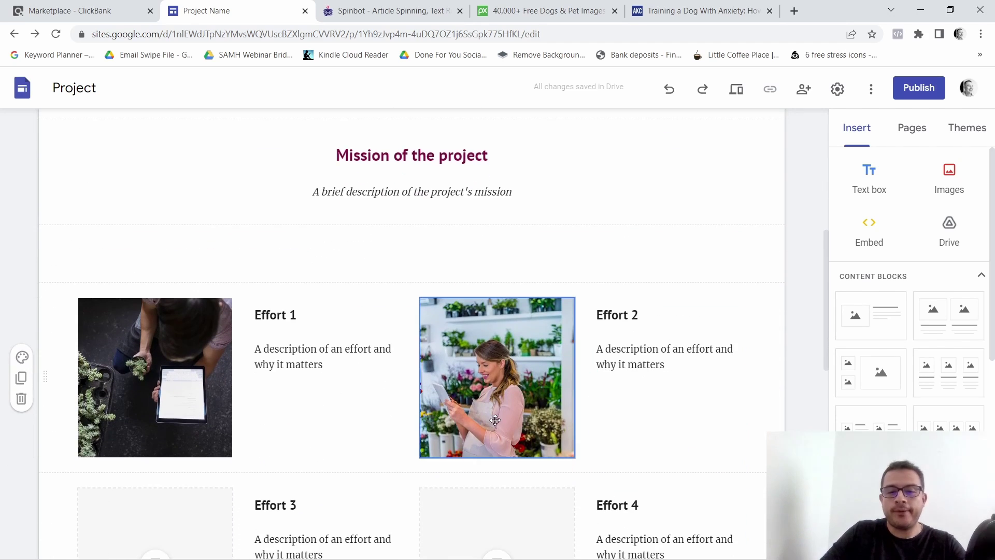
scroll(561, 469, "up", 8)
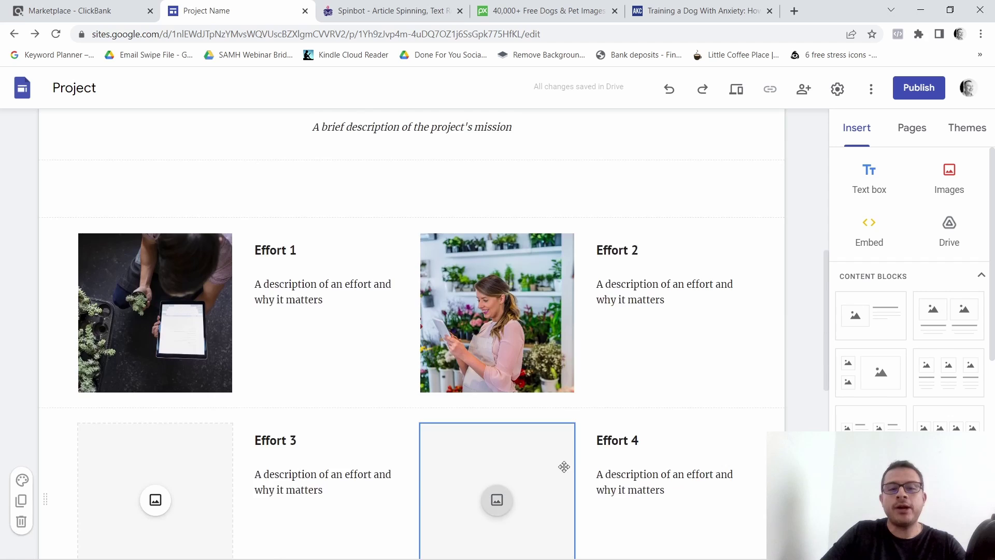
scroll(631, 435, "down", 7)
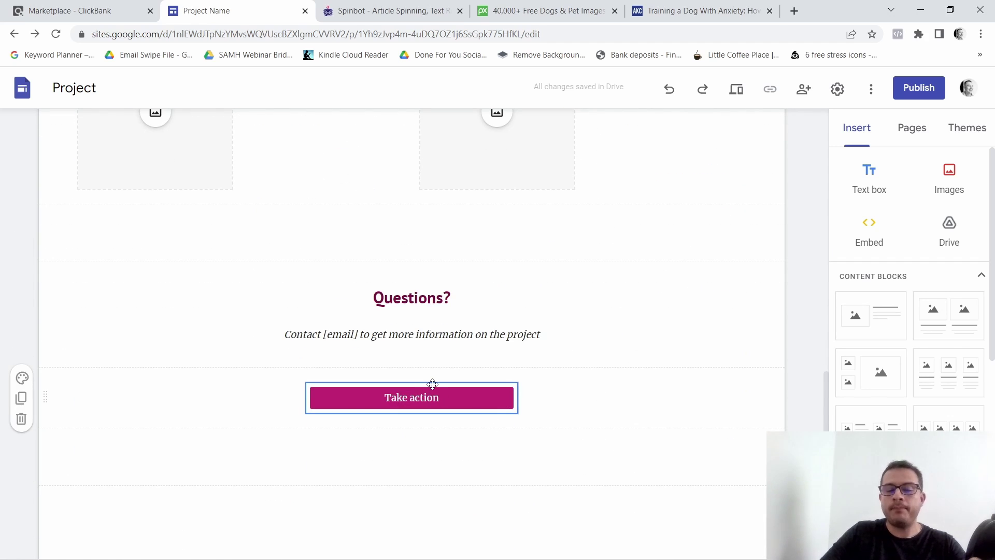
scroll(601, 401, "up", 7)
scroll(607, 403, "up", 3)
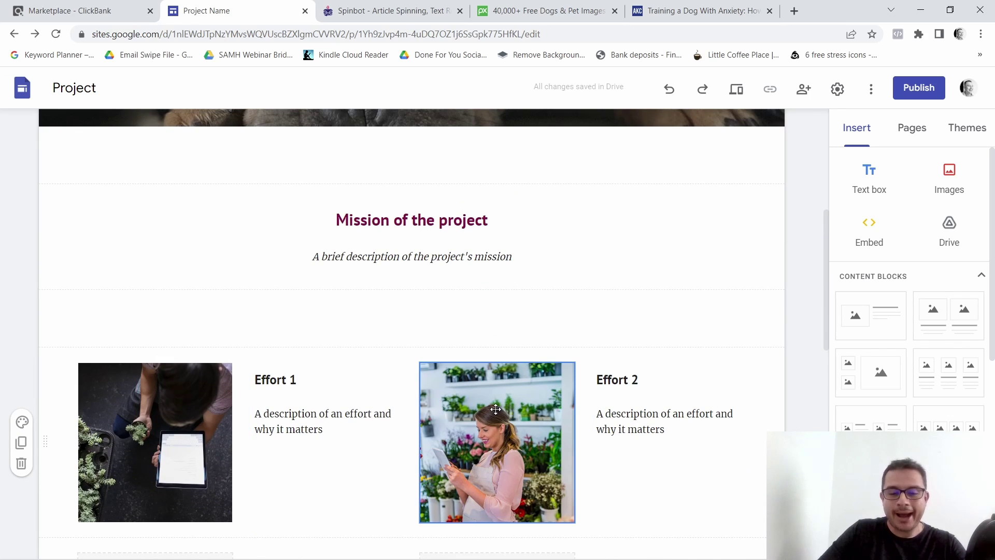
scroll(648, 341, "down", 10)
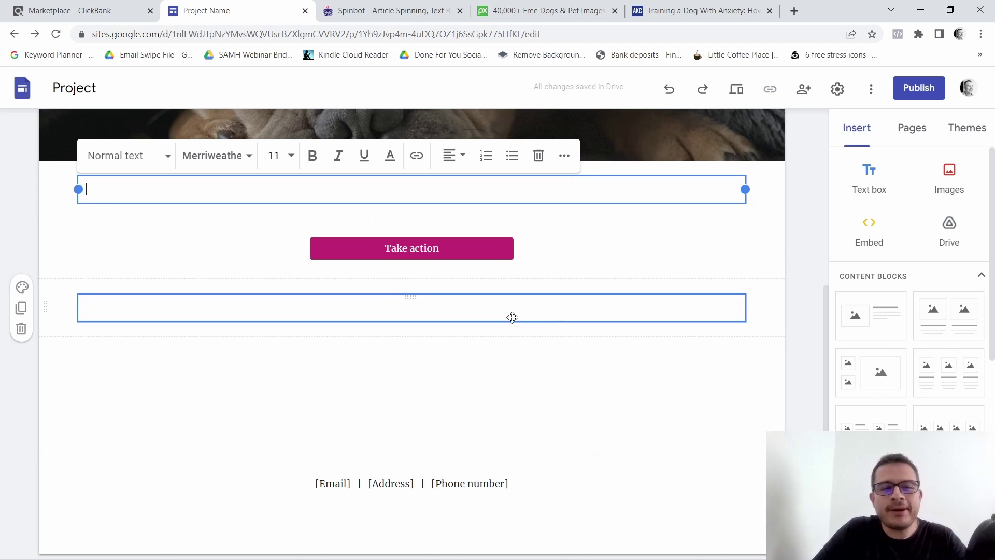
Copy the rewritten article from Spinbot and paste it into the empty text box below the header on the Google Sites page.
left_click(454, 16)
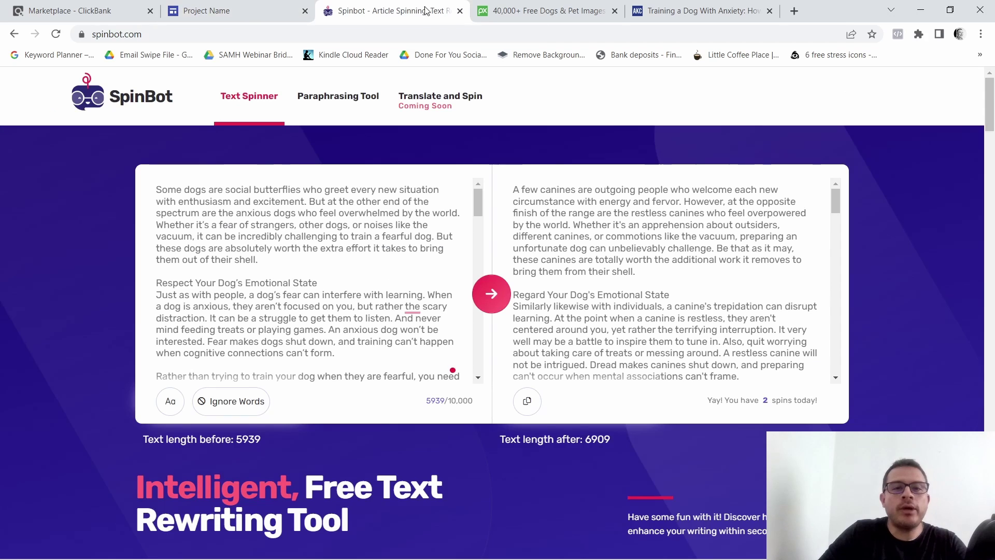
left_click(525, 403)
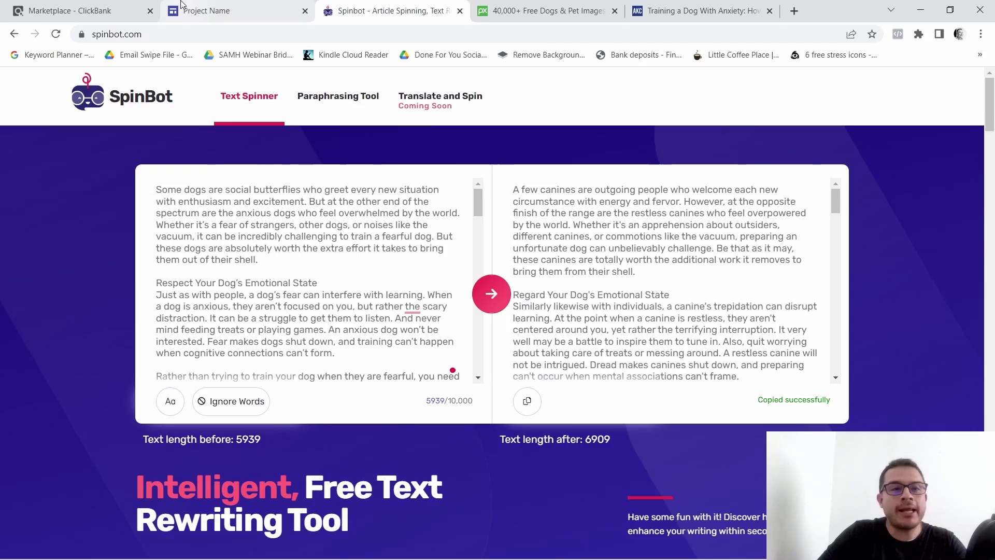
left_click(181, 5)
right_click(207, 189)
left_click(239, 290)
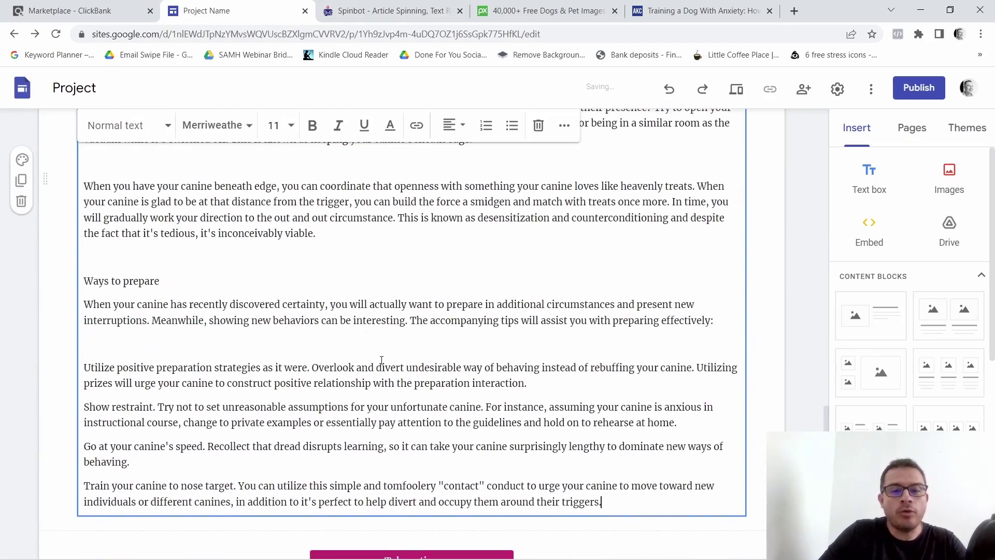
Look over the start of the pasted article and turn the "Regard Your Dog's Emotional State" heading into a numbered list item.
scroll(398, 389, "up", 5)
scroll(398, 389, "up", 15)
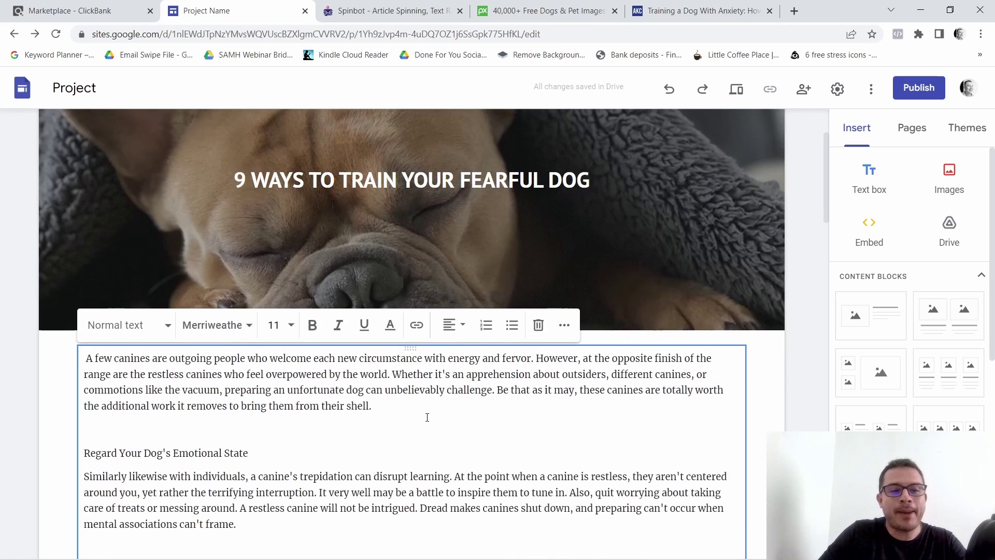
scroll(426, 424, "down", 5)
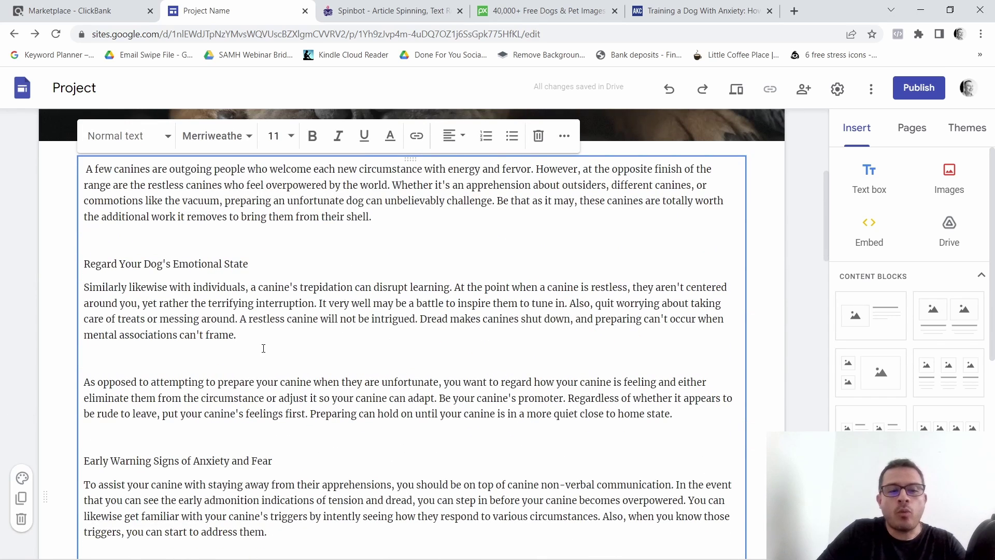
scroll(263, 348, "down", 1)
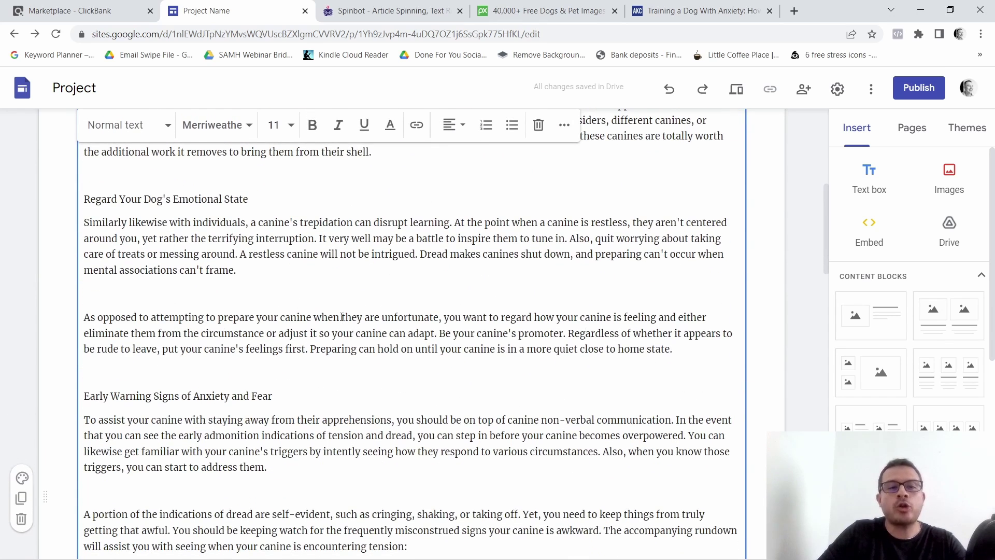
scroll(342, 317, "up", 7)
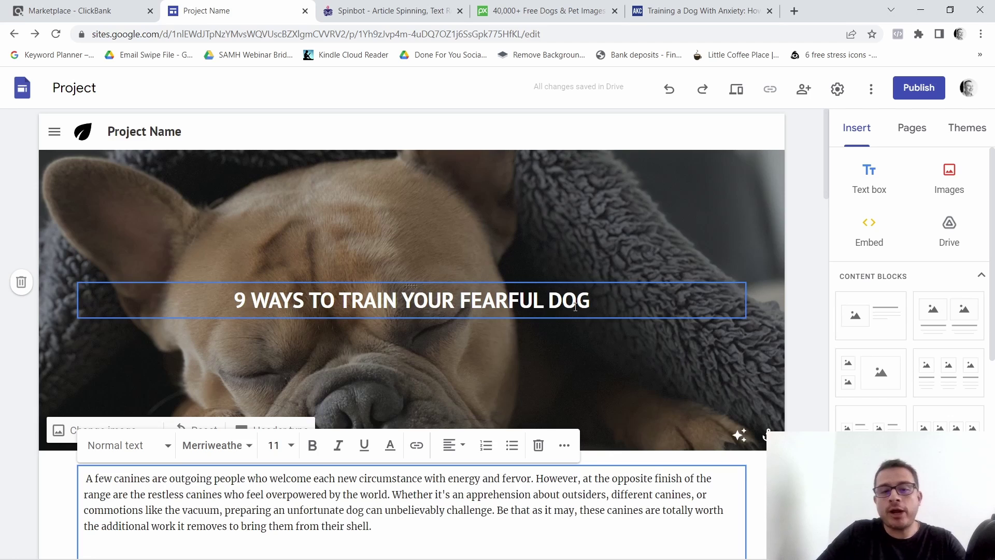
scroll(566, 304, "down", 6)
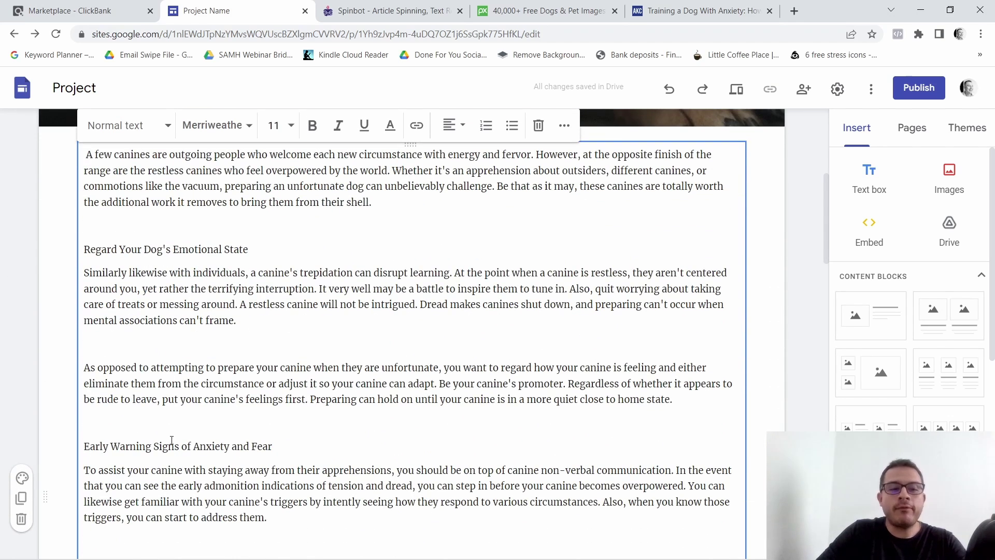
left_click(86, 249)
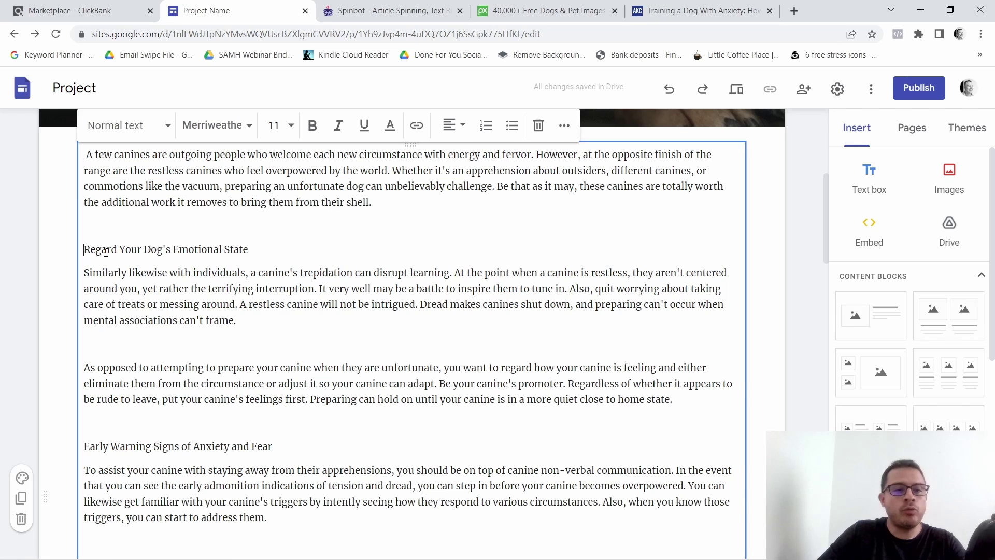
left_click(486, 126)
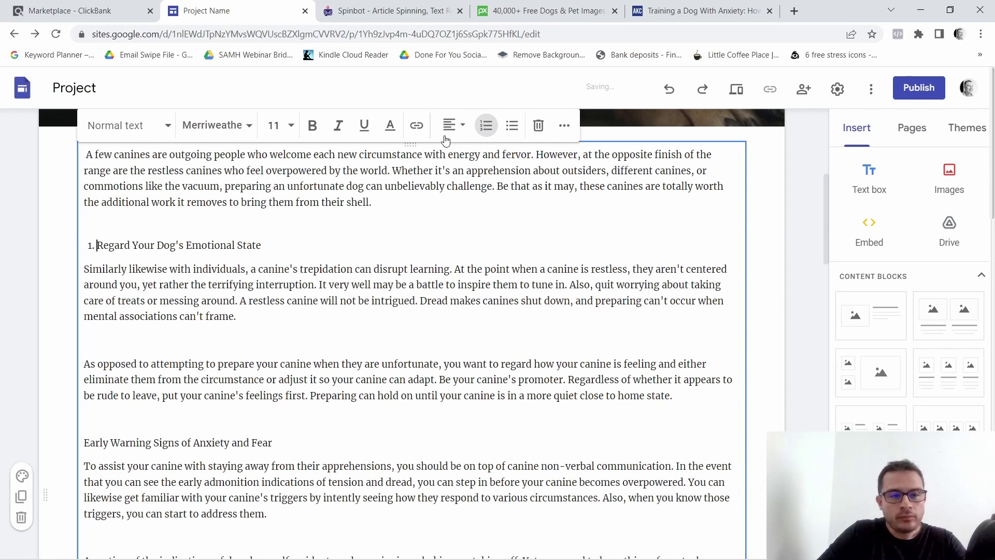
Number the "Early Warning Signs of Anxiety and Fear" heading as "2." by hand instead of with automatic list numbering.
scroll(79, 336, "down", 2)
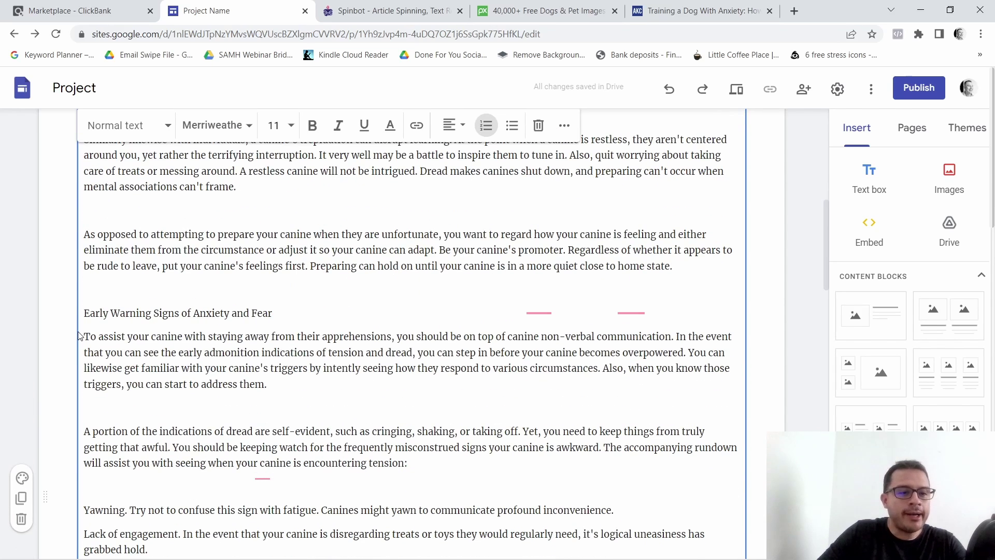
left_click(85, 313)
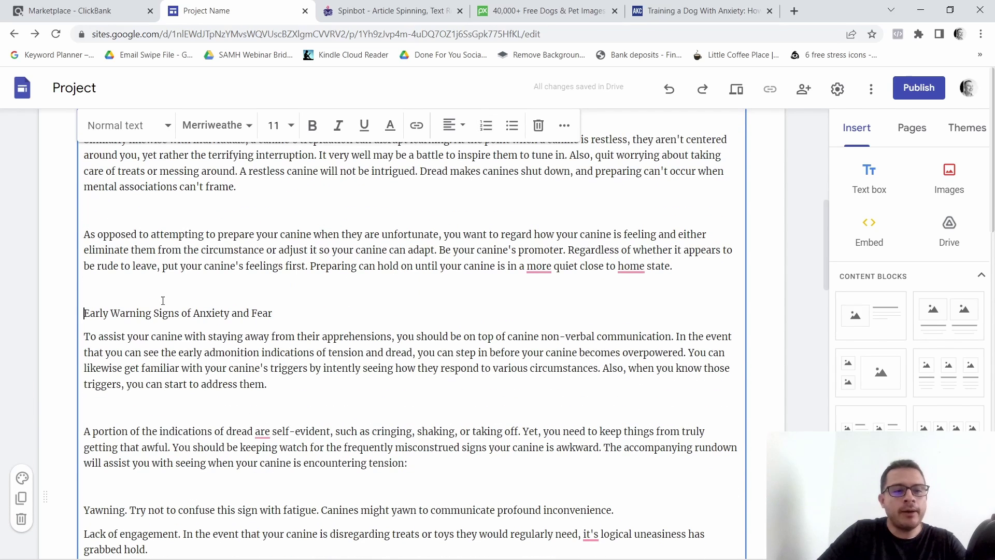
left_click(486, 125)
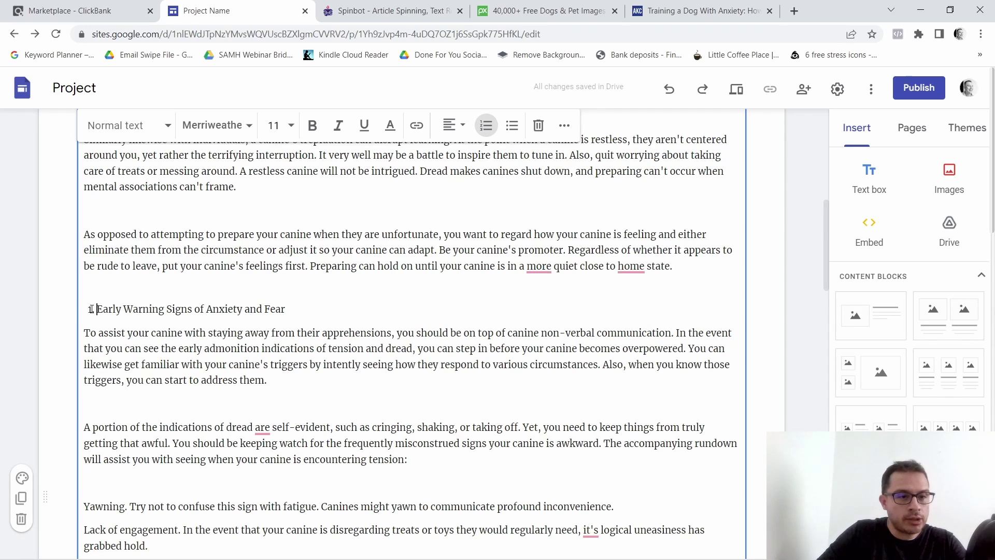
key("BackSpace")
type("2.")
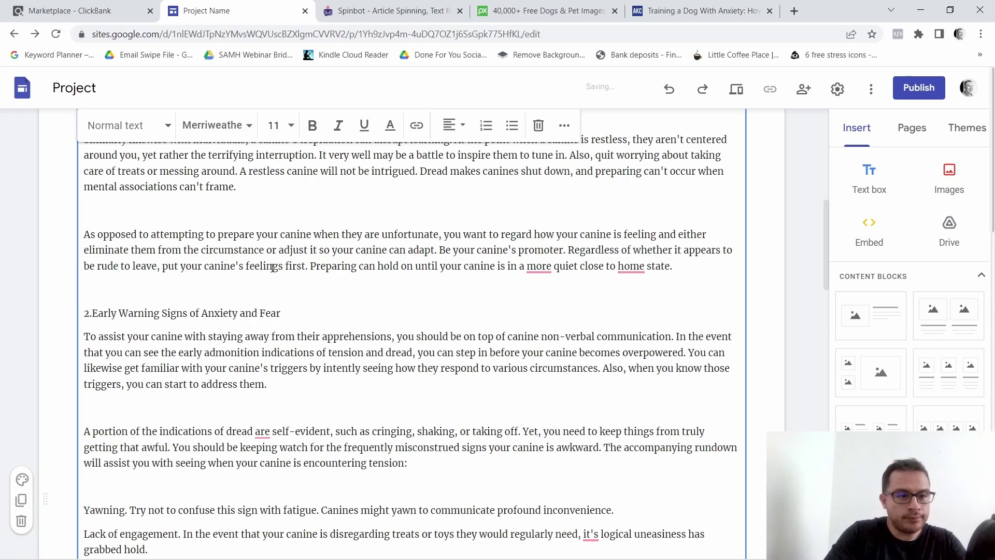
Look through the rest of the pasted article down to the "Take action" button.
scroll(201, 306, "down", 4)
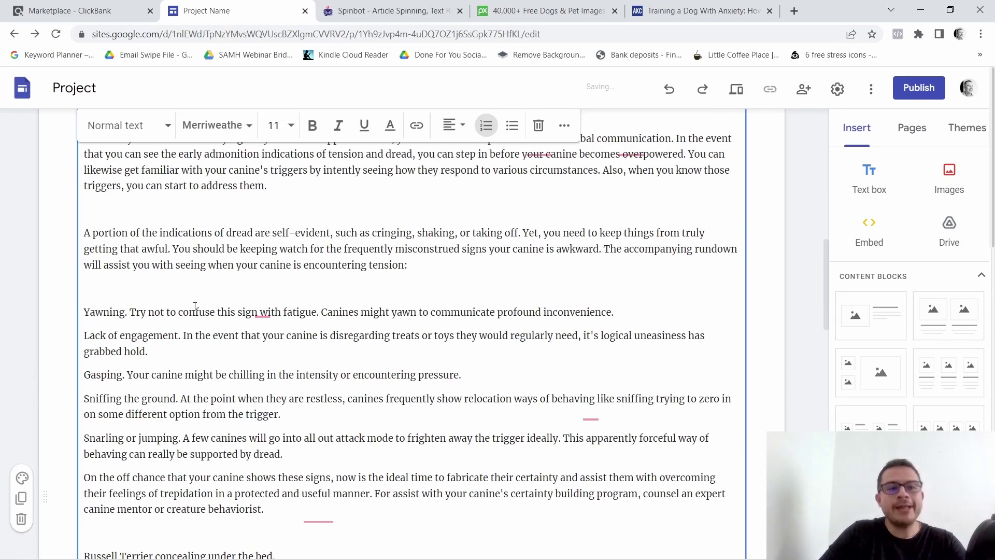
scroll(201, 305, "down", 8)
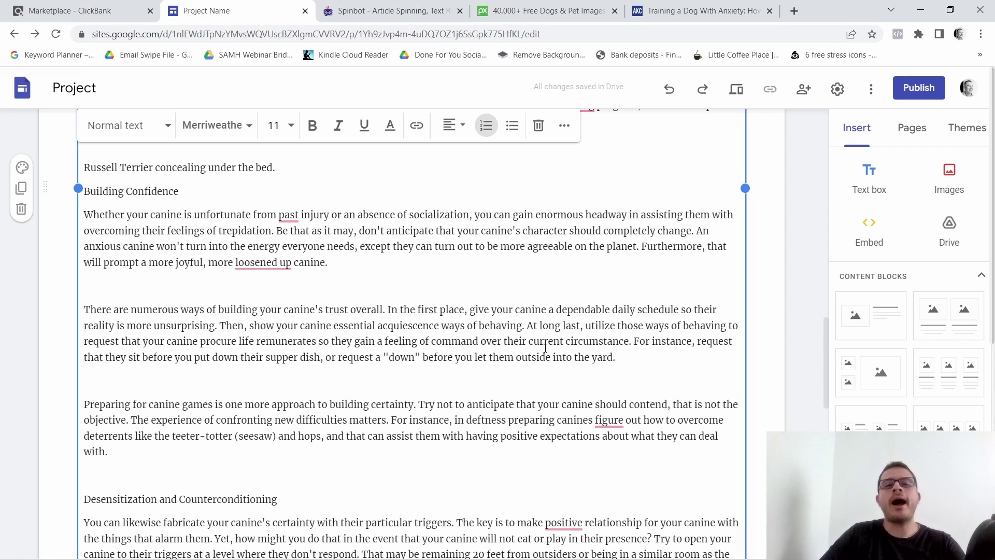
scroll(535, 346, "down", 12)
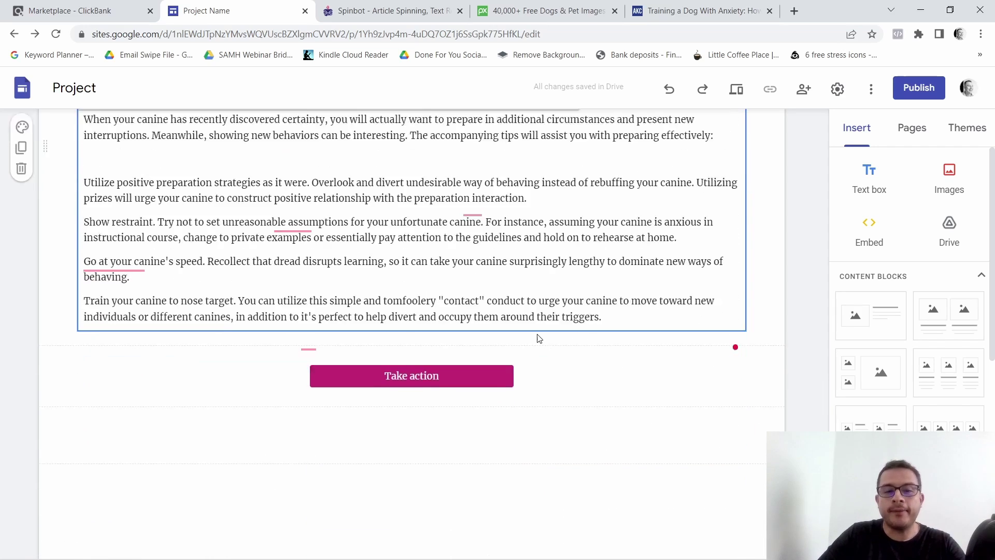
In ClickBank, create a HopLink for the dog training offer with the account nickname and no tracking ID, and copy the link.
scroll(538, 335, "down", 2)
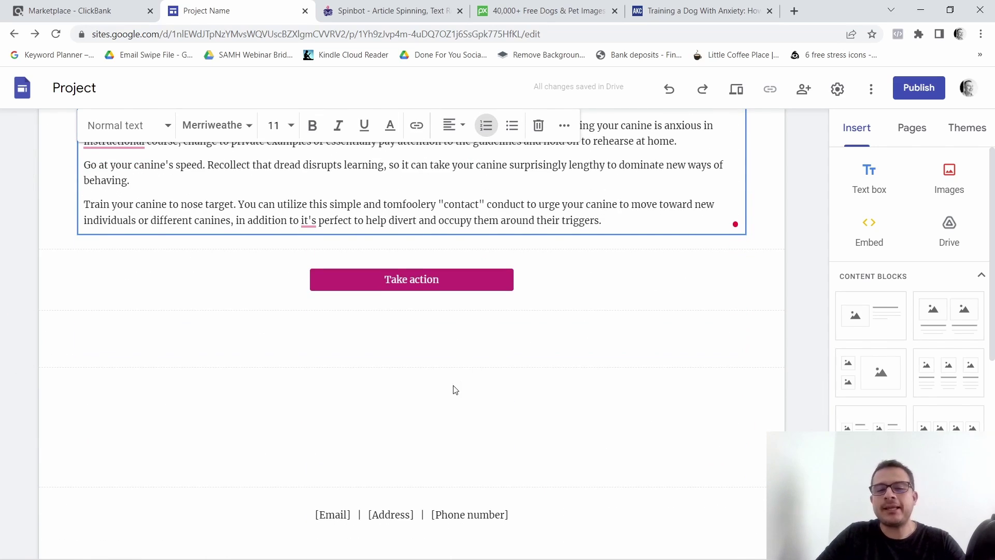
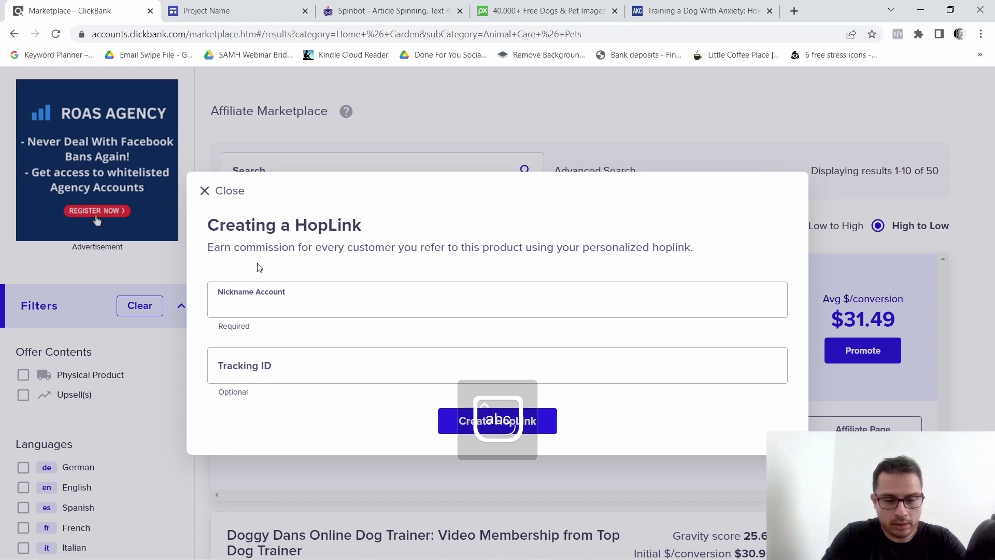
type("ciscodiaz")
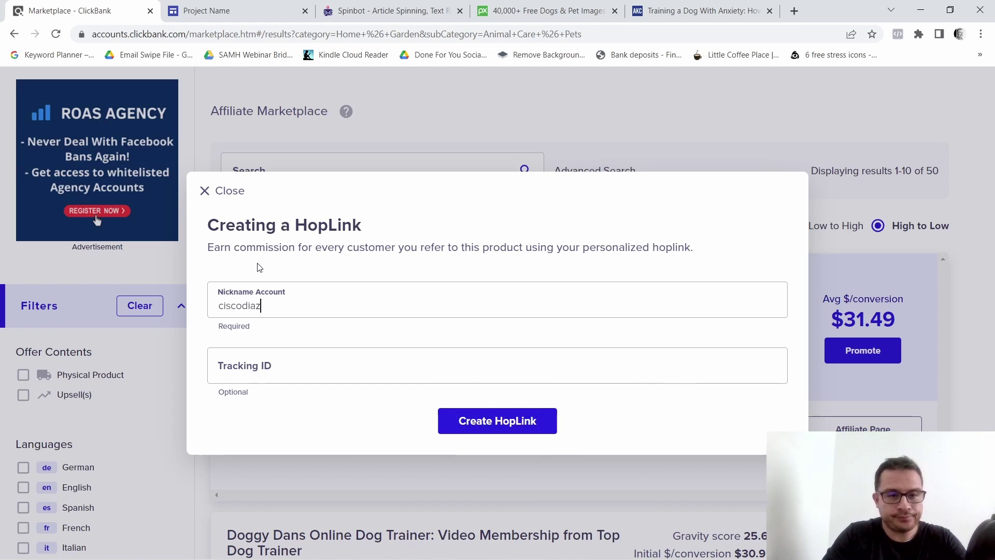
left_click(264, 371)
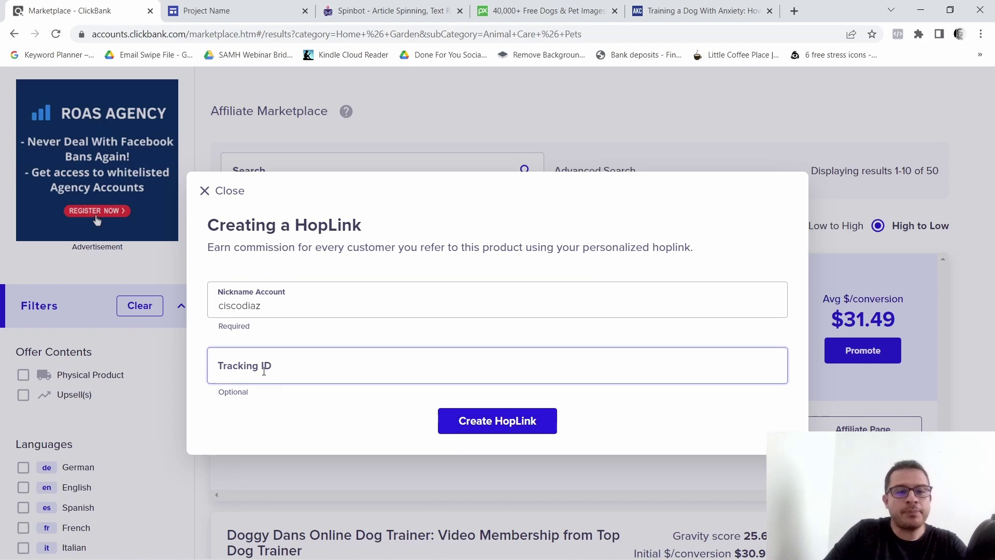
left_click(479, 427)
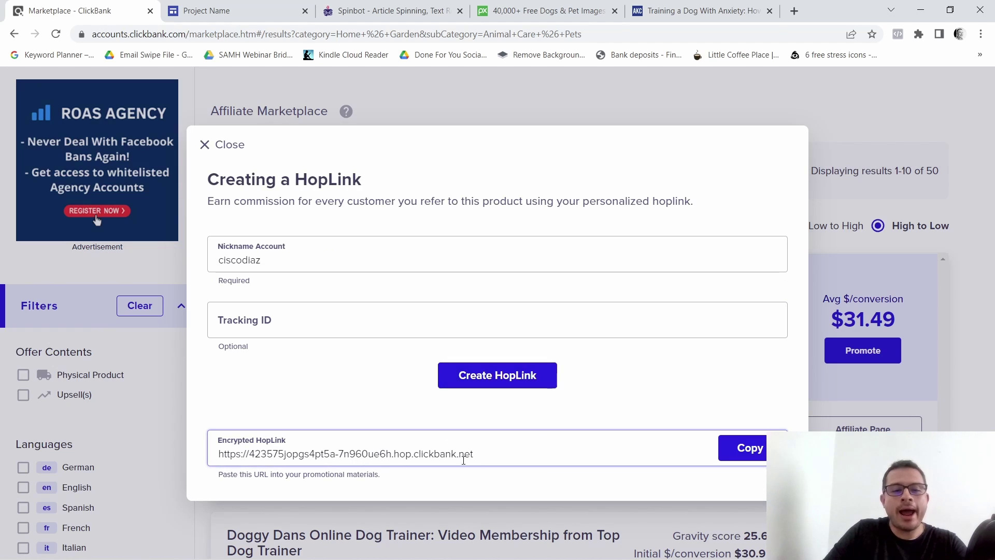
left_click(761, 451)
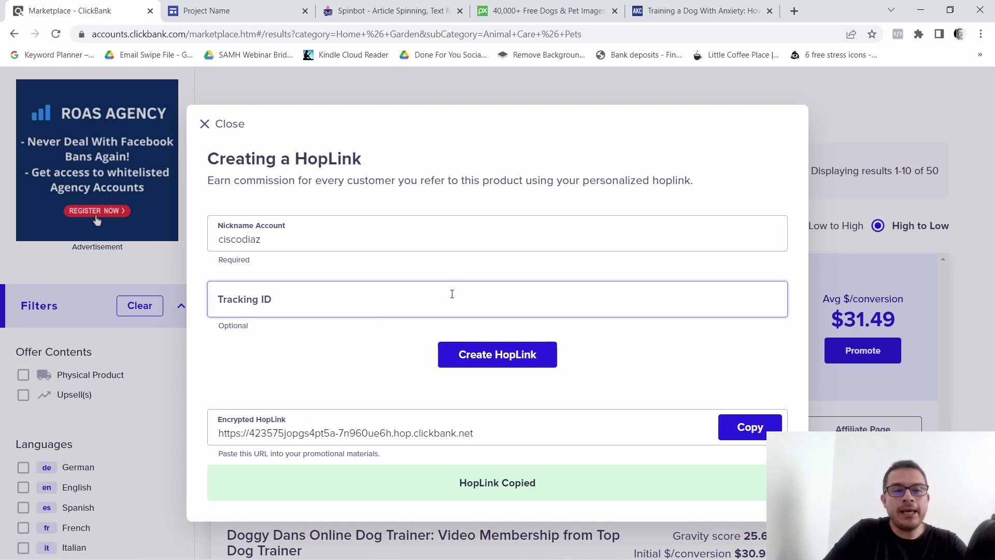
Replace the "Take action" button's link on the Google Sites page with the copied ClickBank HopLink.
left_click(264, 5)
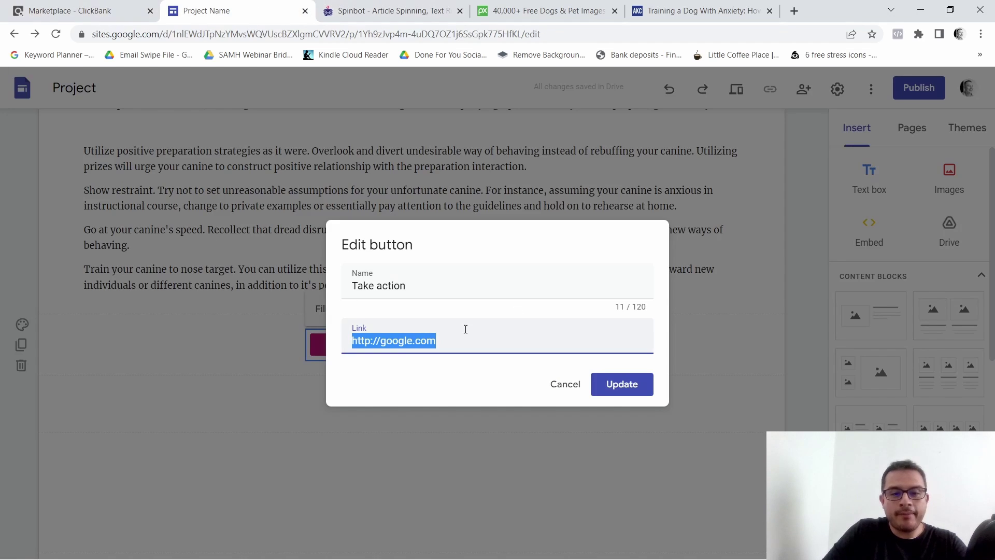
key("BackSpace")
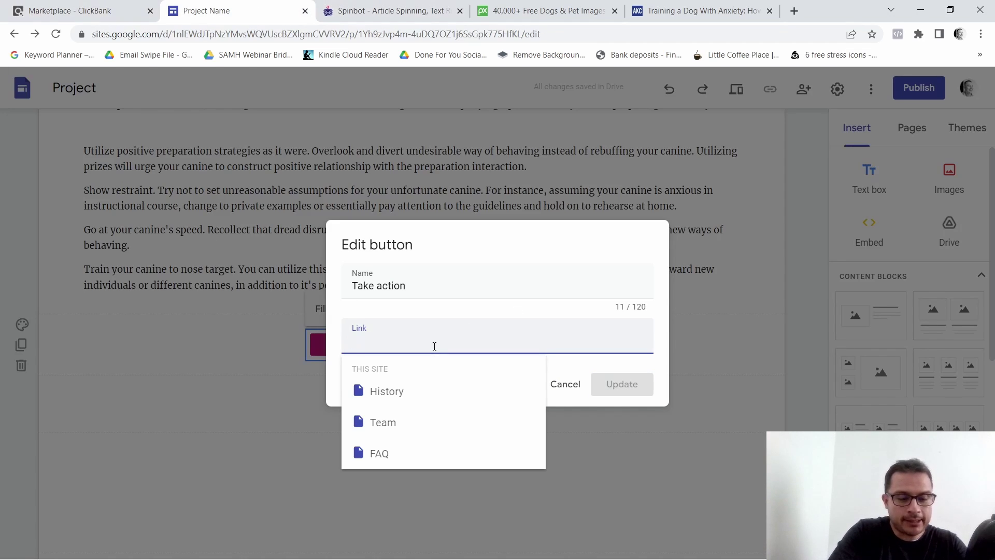
key("ctrl+v")
left_click(614, 389)
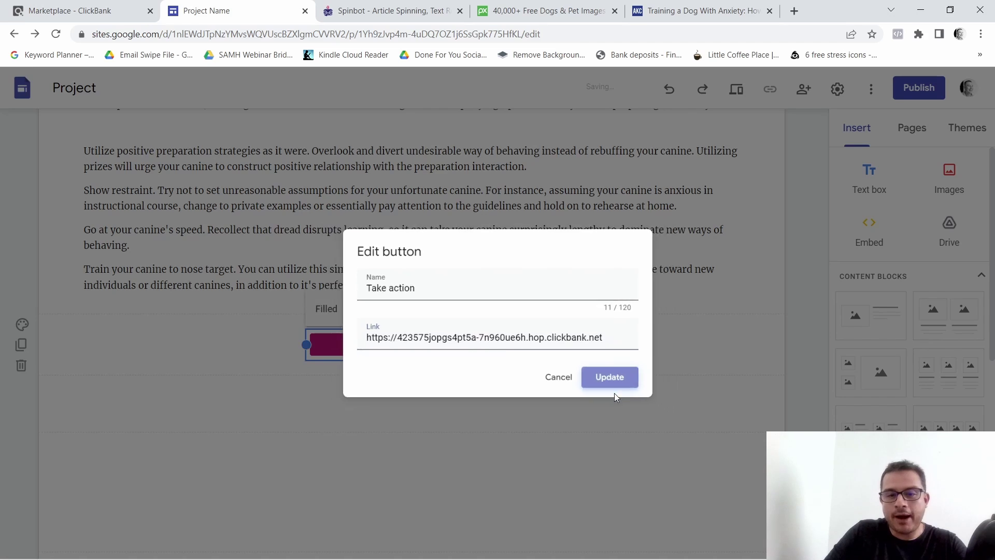
Rename the "Take action" button as "Discover How To Change Your Dog's Bad Behavior".
double_click(444, 339)
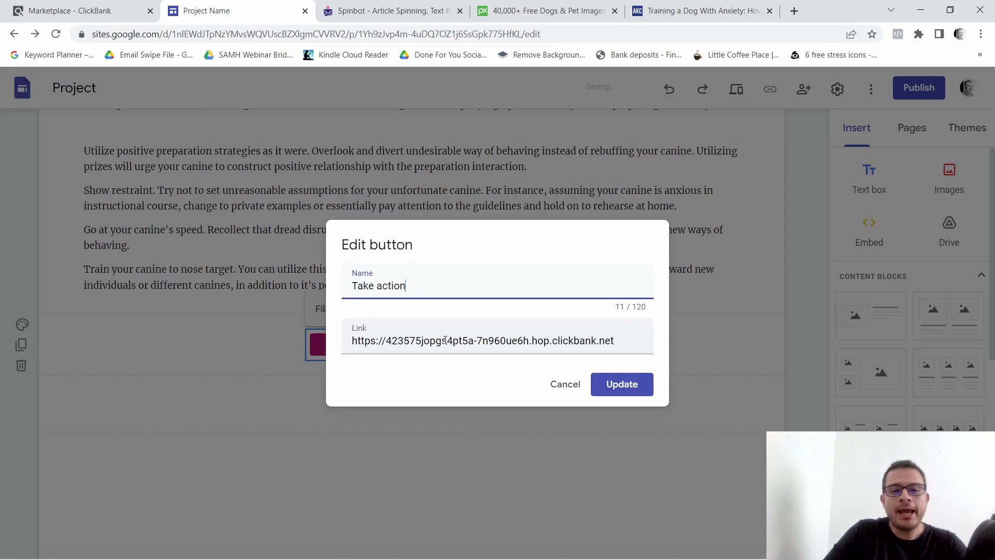
left_click_drag(430, 289, 337, 288)
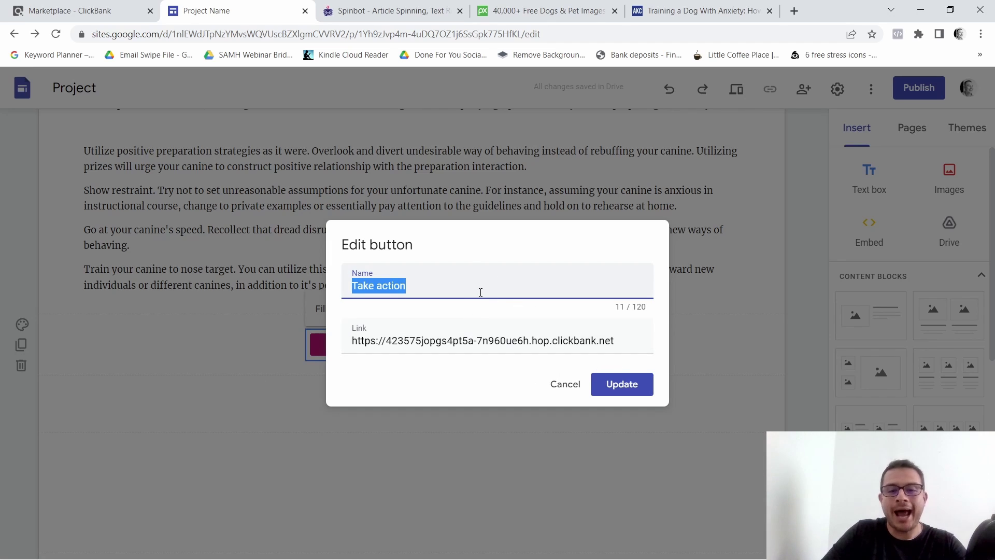
key("BackSpace")
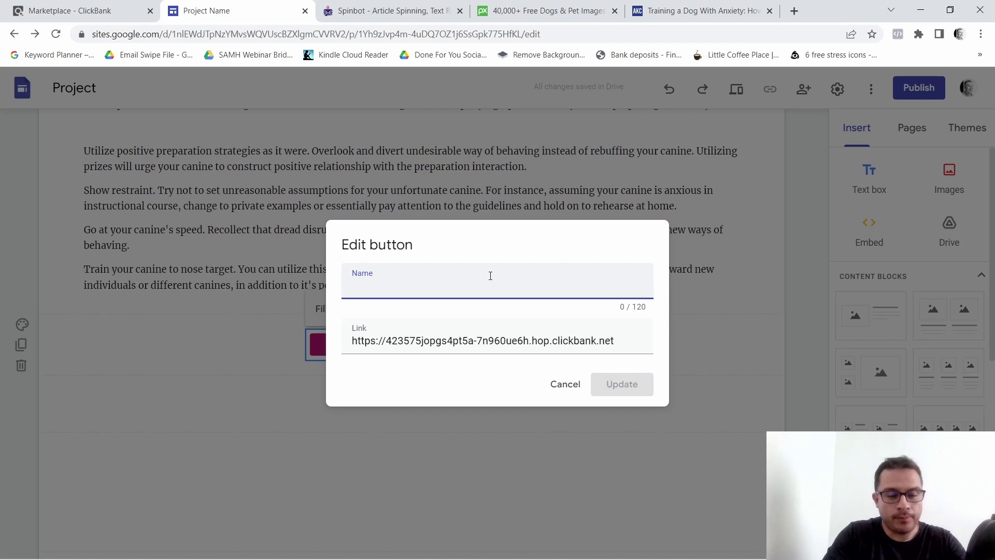
type("D")
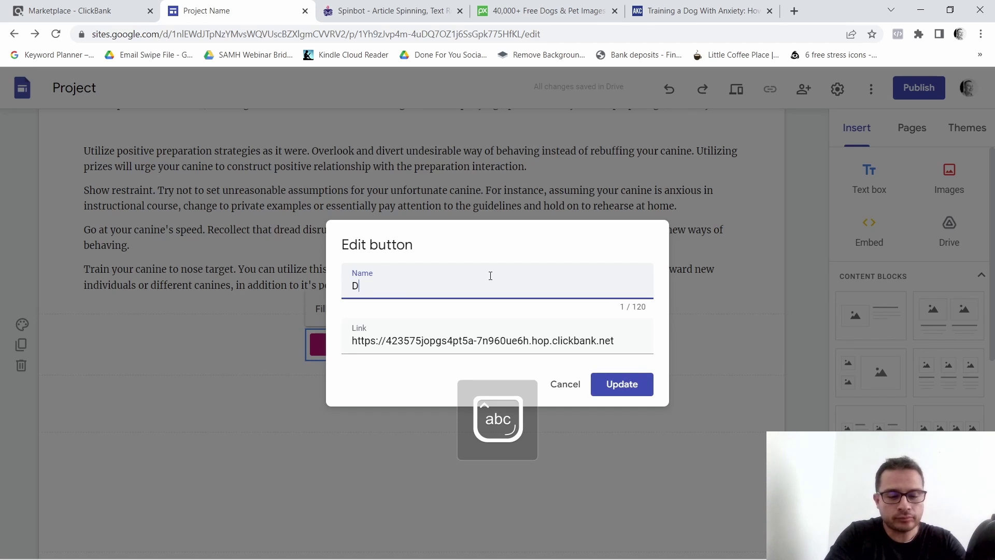
type("iscover")
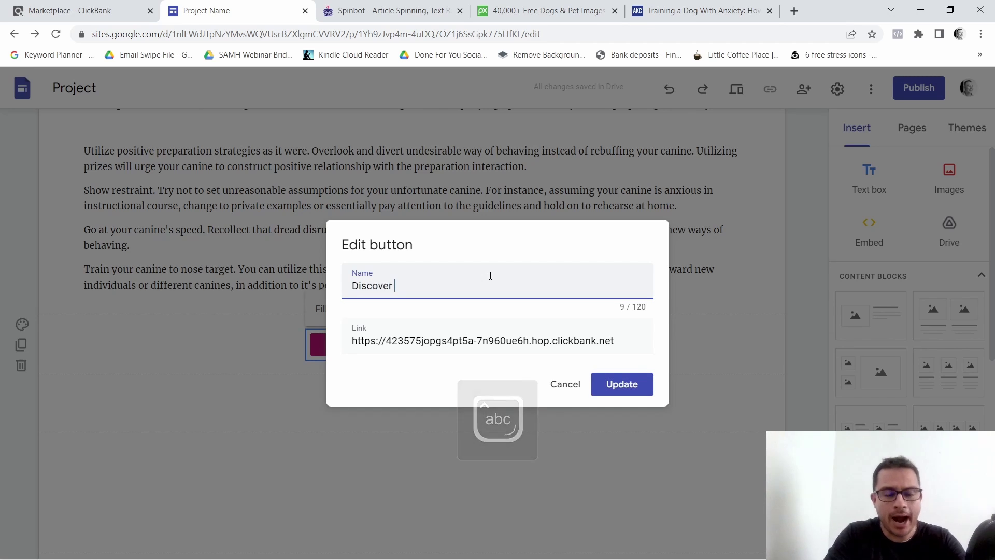
type(" How ")
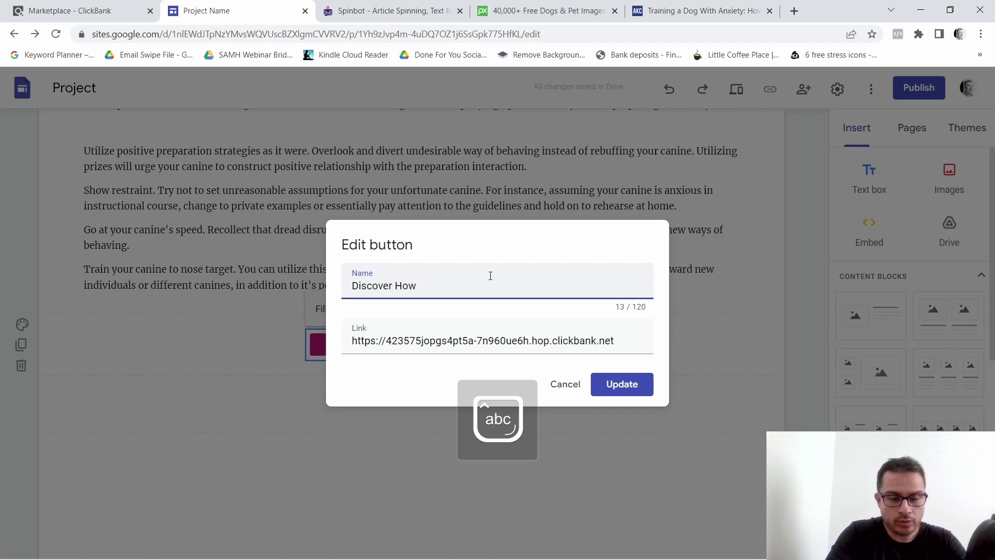
type("To T")
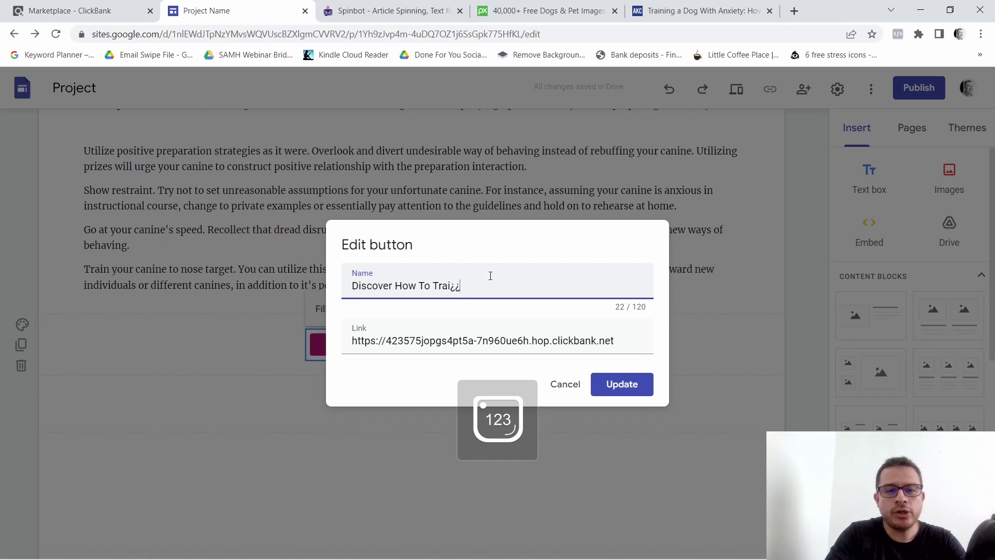
key("BackSpace")
type("C")
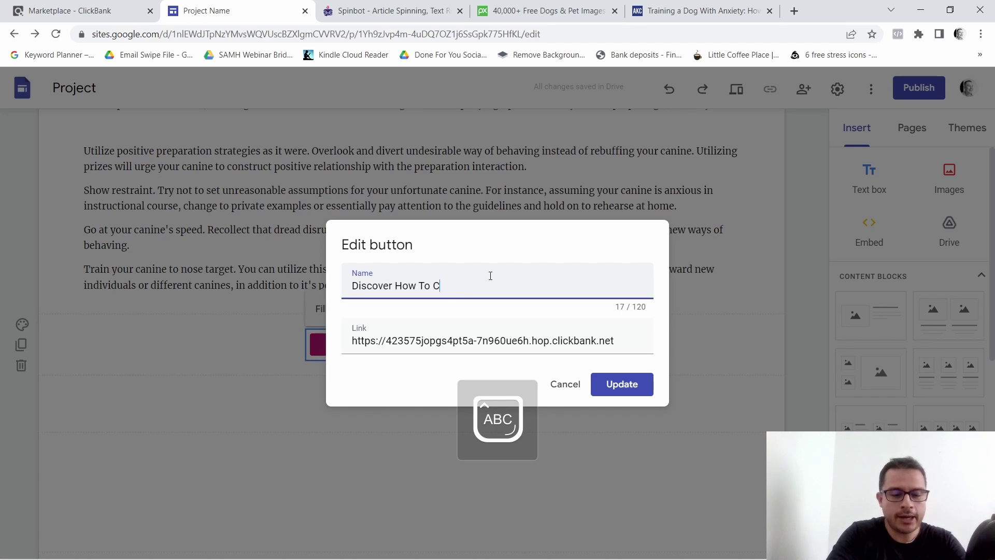
type("hange ")
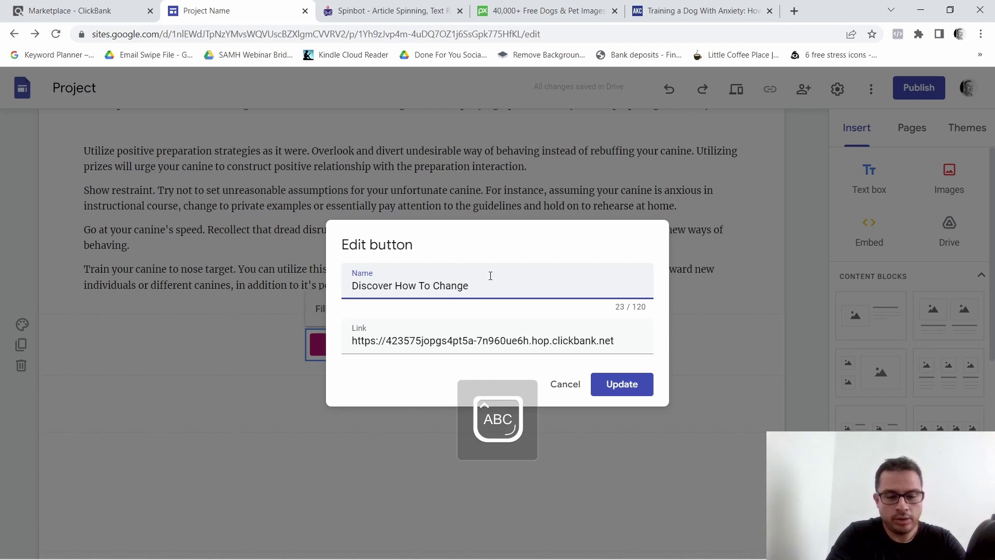
type("Your ")
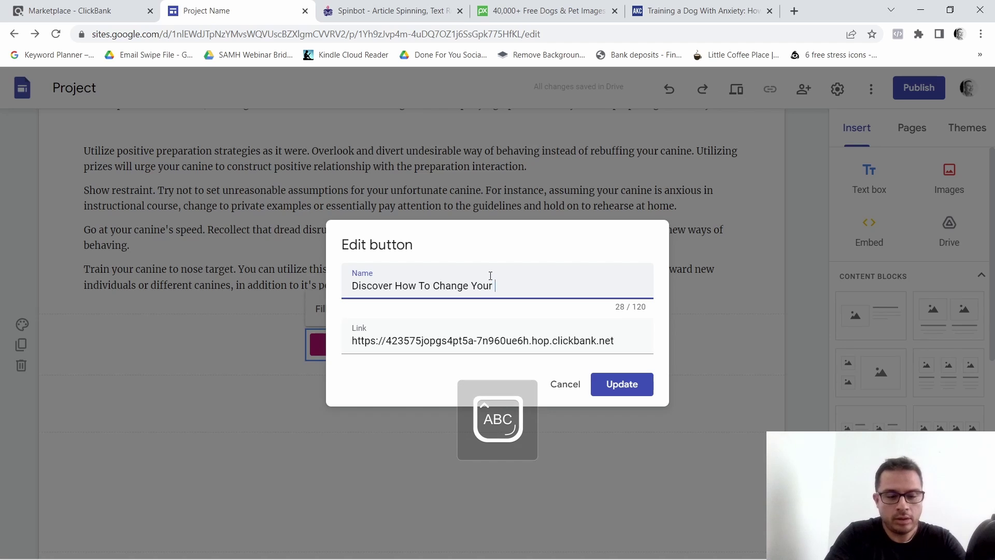
type("Dog's ")
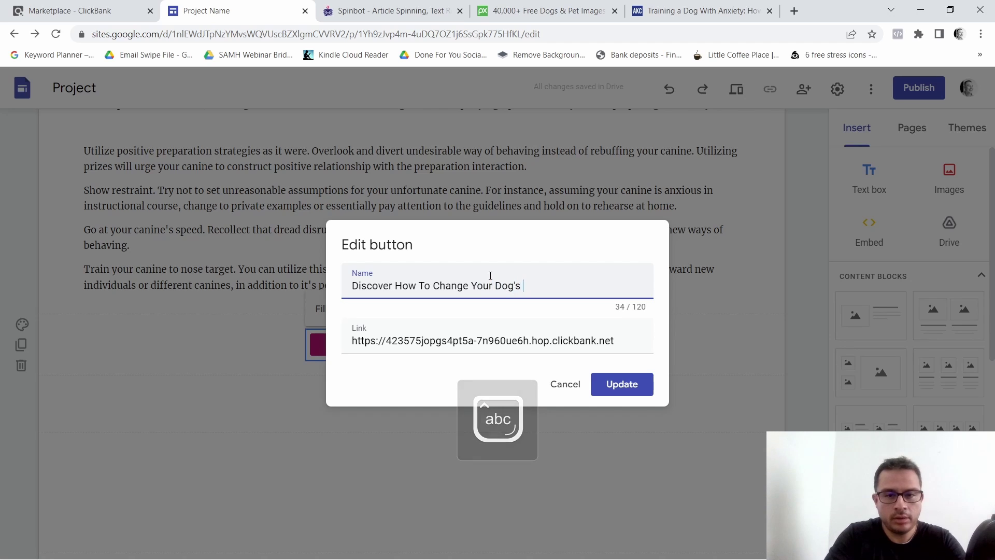
type("Bad ")
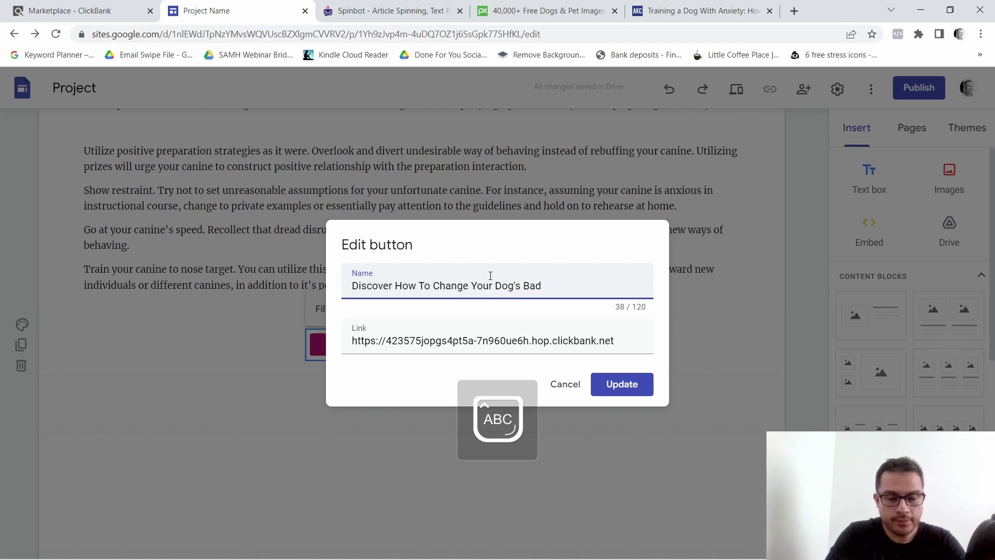
type("Behav")
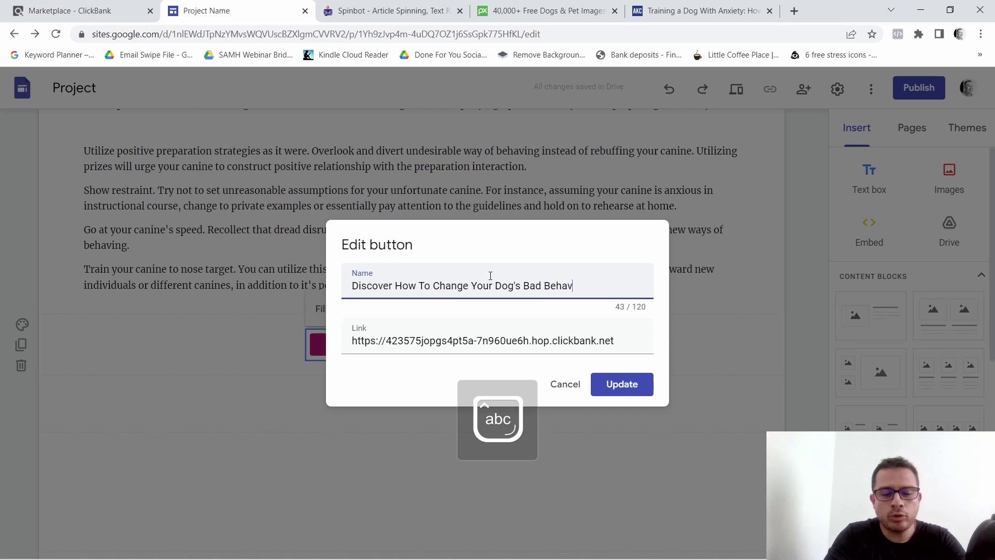
type("ior")
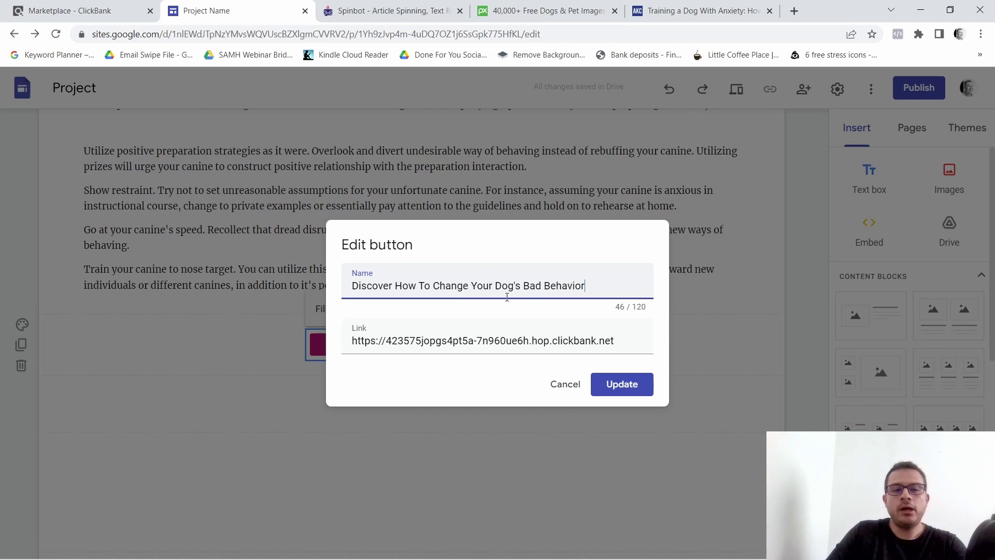
left_click(629, 384)
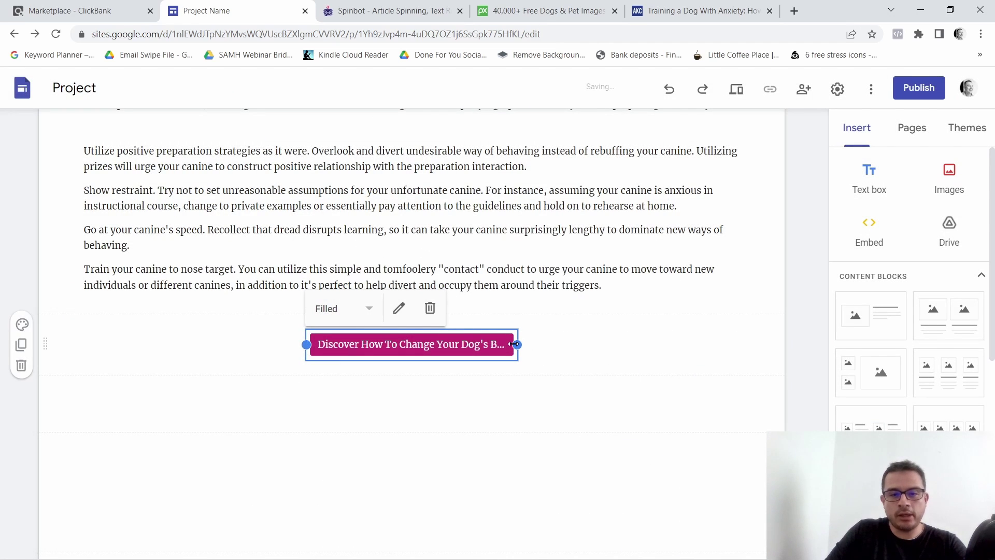
Try to widen the call-to-action button so its full label fits, and to move it further down the page.
left_click_drag(518, 344, 595, 345)
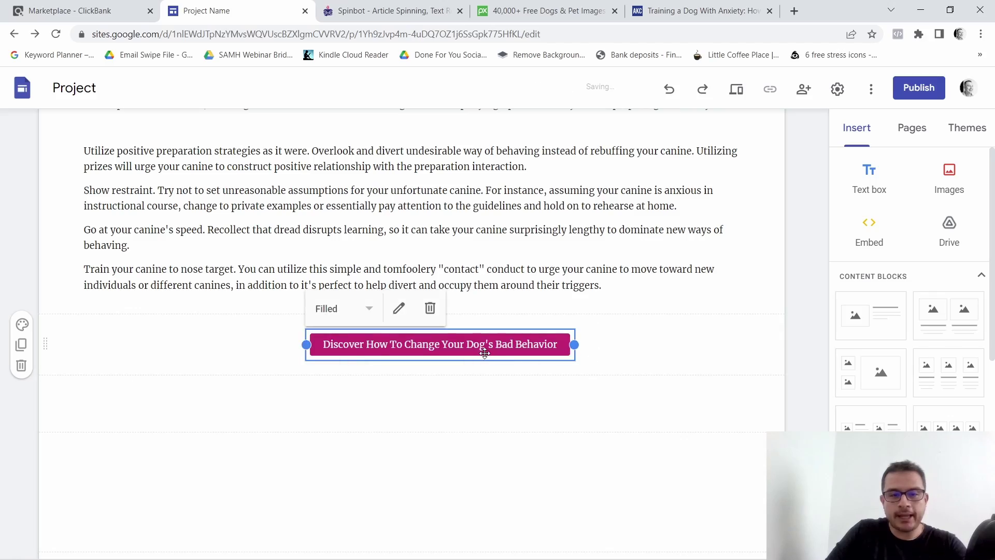
left_click_drag(484, 353, 438, 479)
scroll(600, 418, "up", 3)
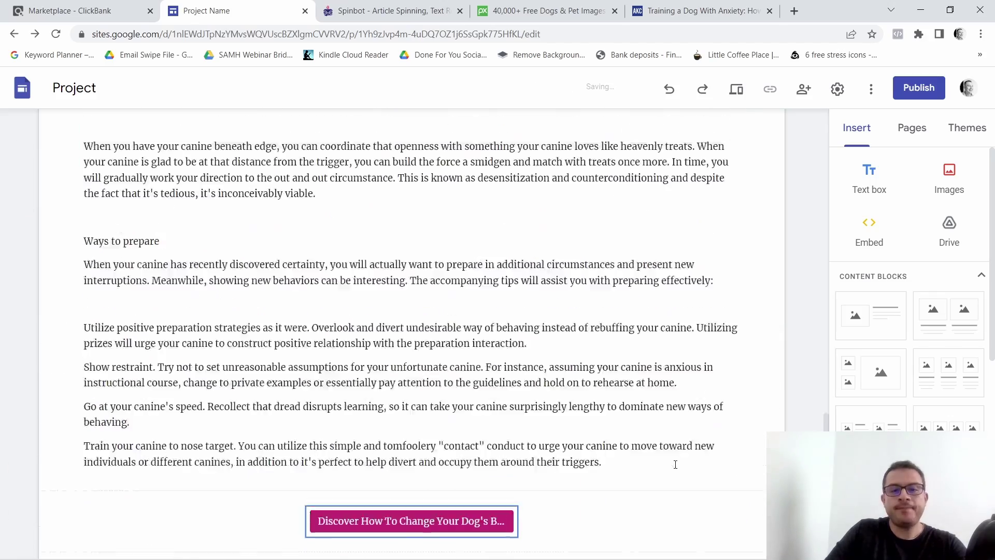
Publish the site to the web at the address "dogtraining73".
scroll(675, 464, "up", 20)
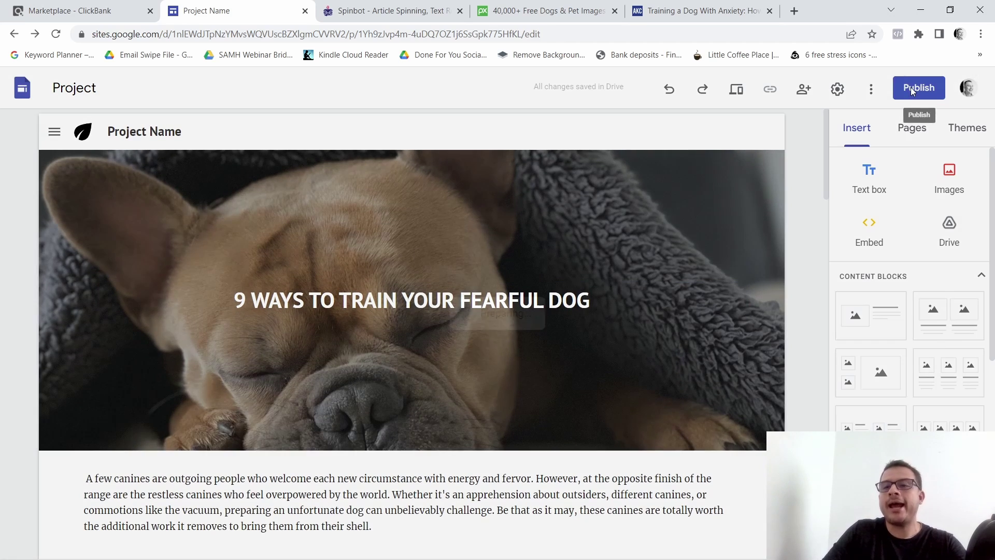
left_click(928, 90)
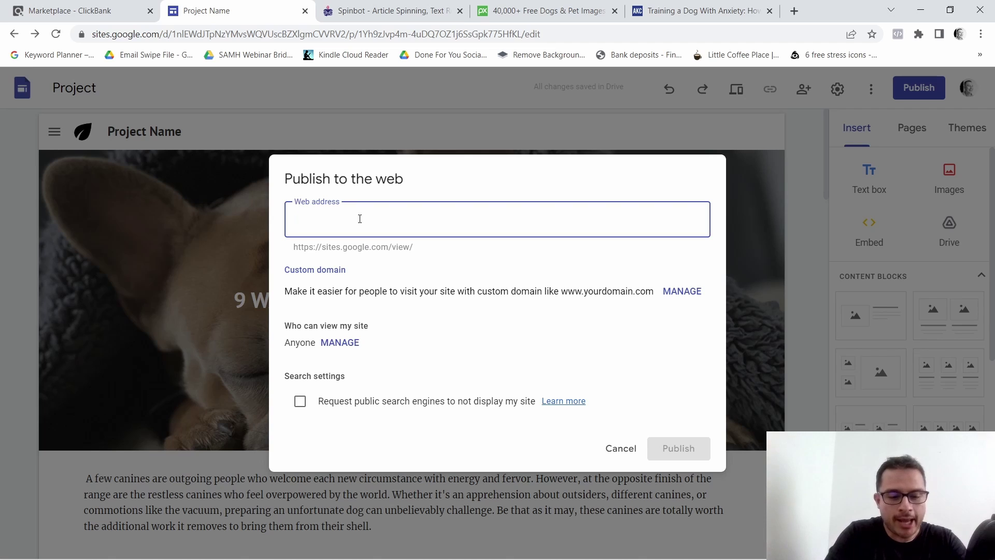
type("dog")
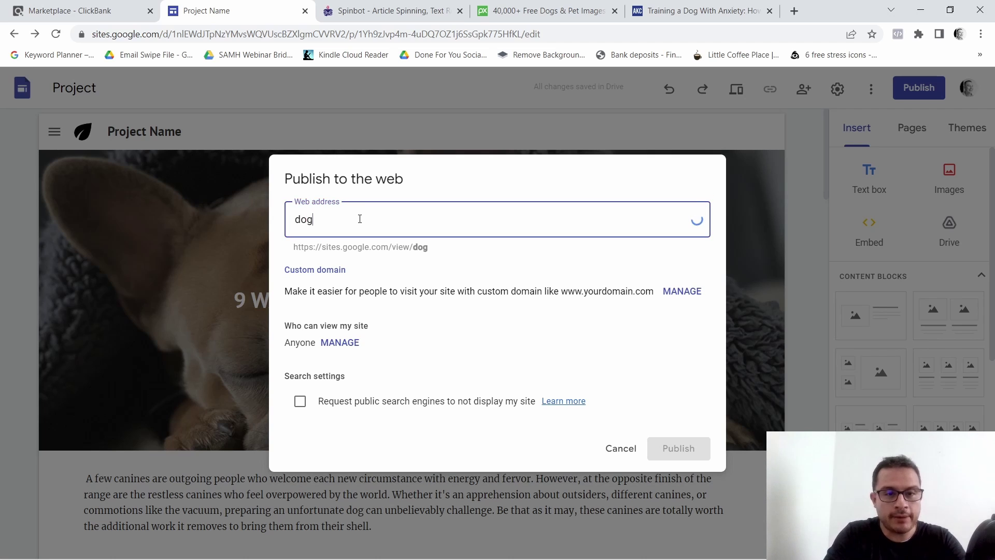
type("training")
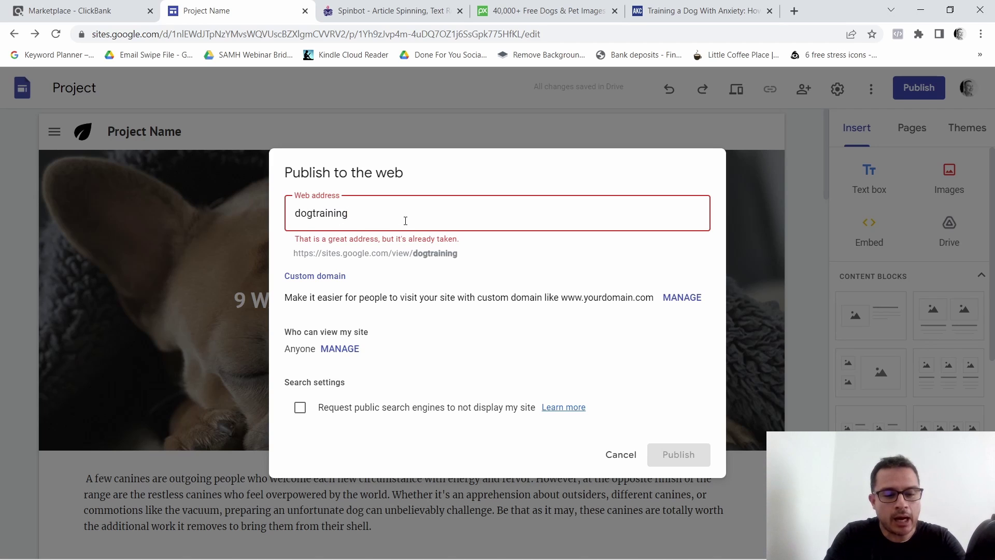
type("73")
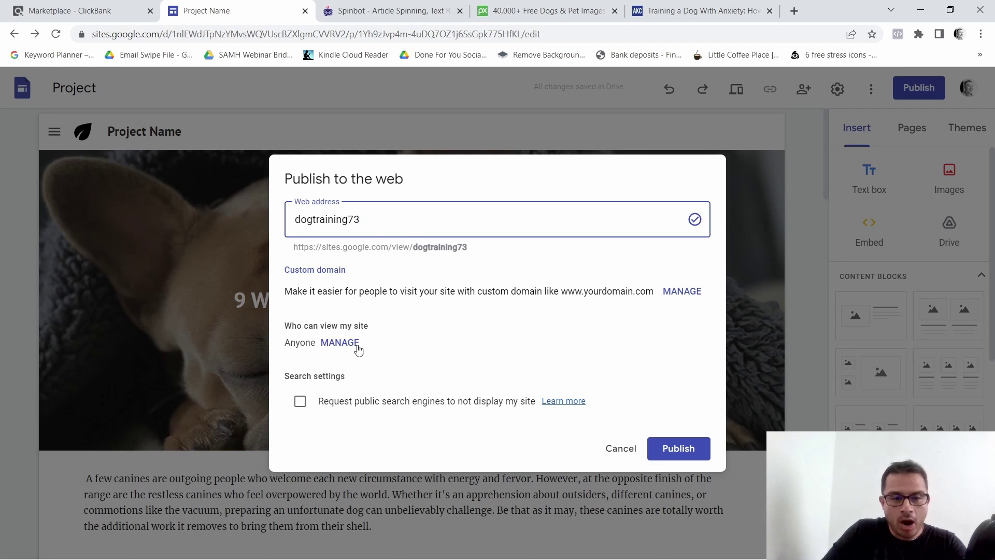
left_click(679, 449)
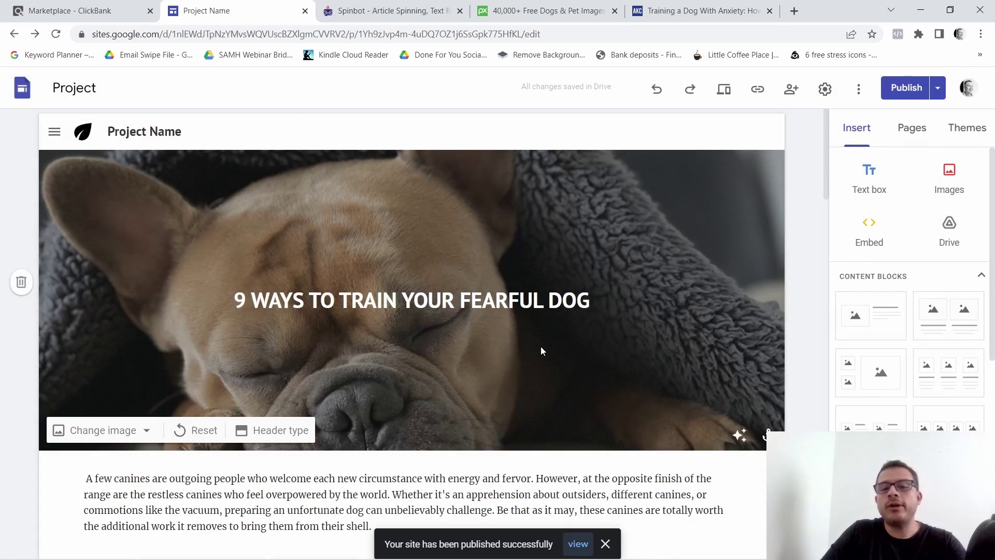
scroll(585, 347, "down", 15)
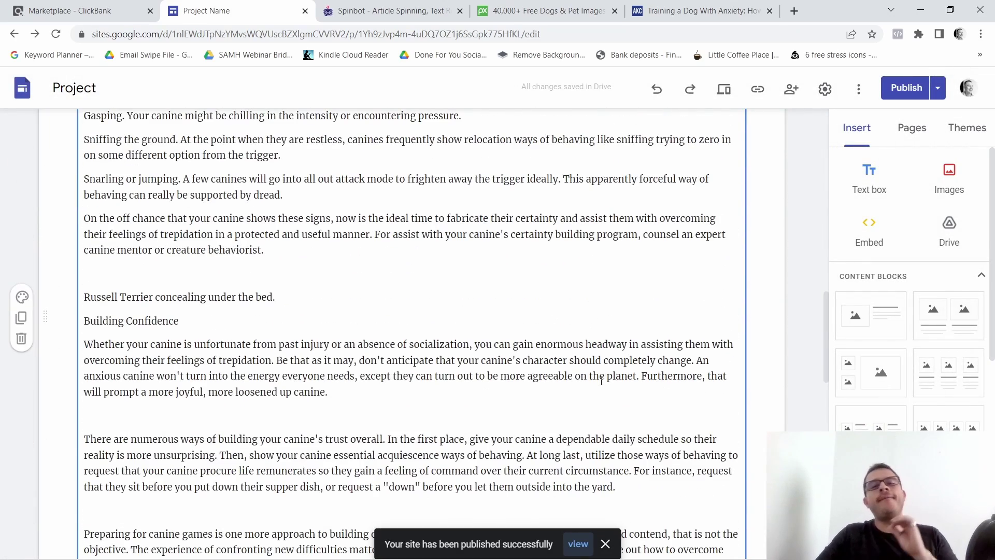
scroll(519, 404, "down", 17)
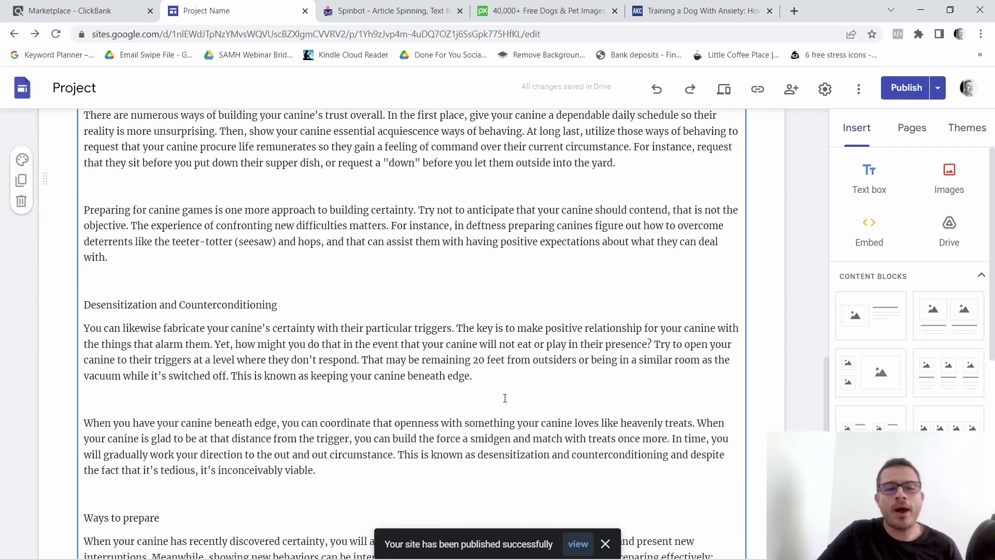